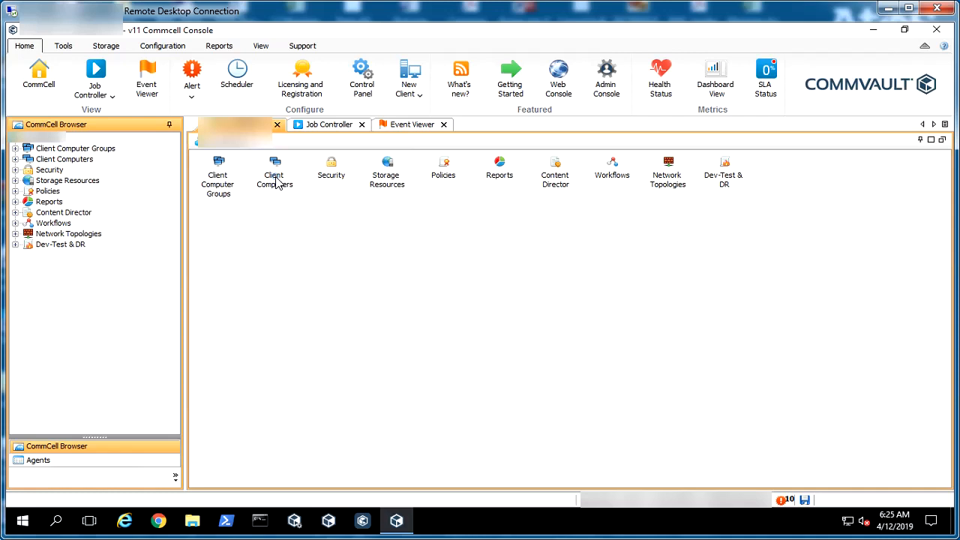
pyautogui.rightClick(276, 183)
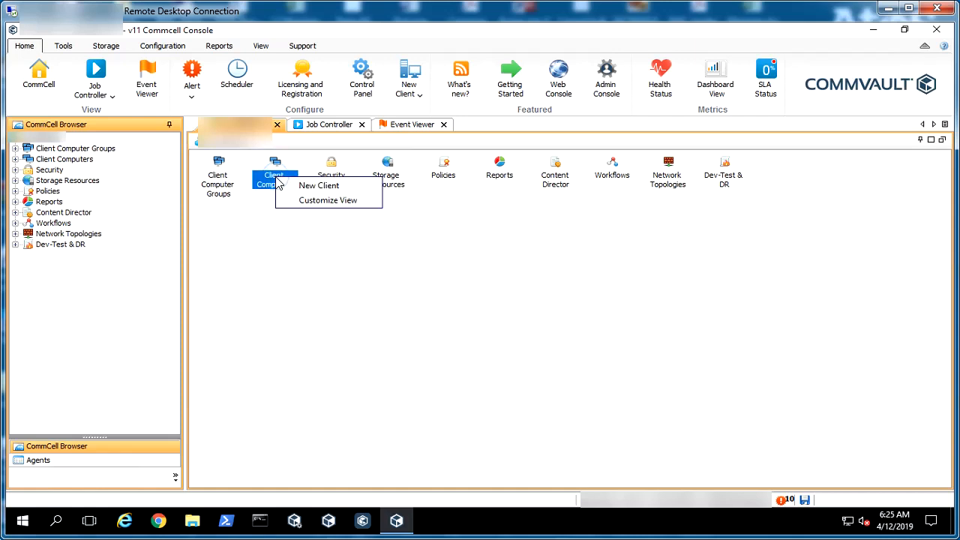
pyautogui.click(360, 184)
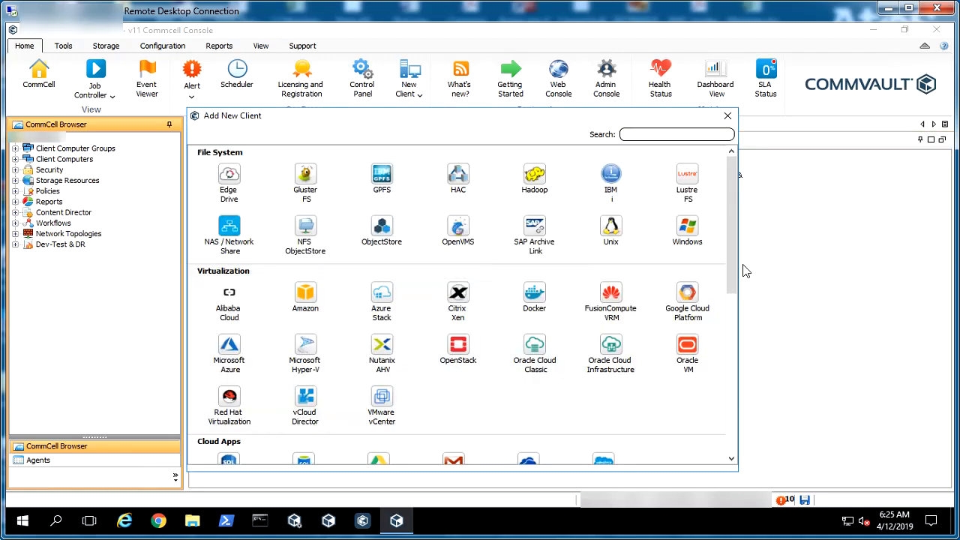
pyautogui.scroll(-1, 729, 255)
pyautogui.moveTo(727, 282); pyautogui.dragTo(728, 118)
pyautogui.click(727, 116)
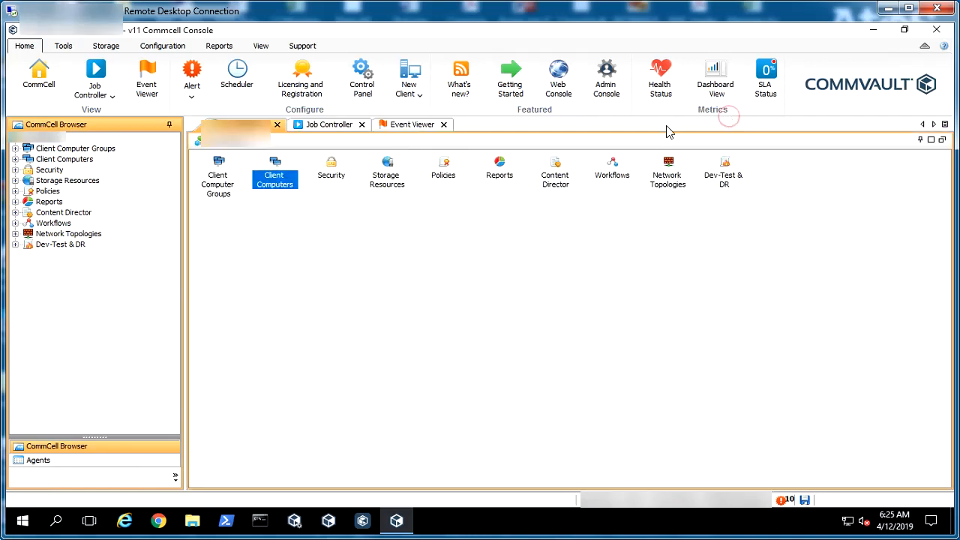
# - Start adding a new Windows file system client and enter its client name
pyautogui.click(419, 95)
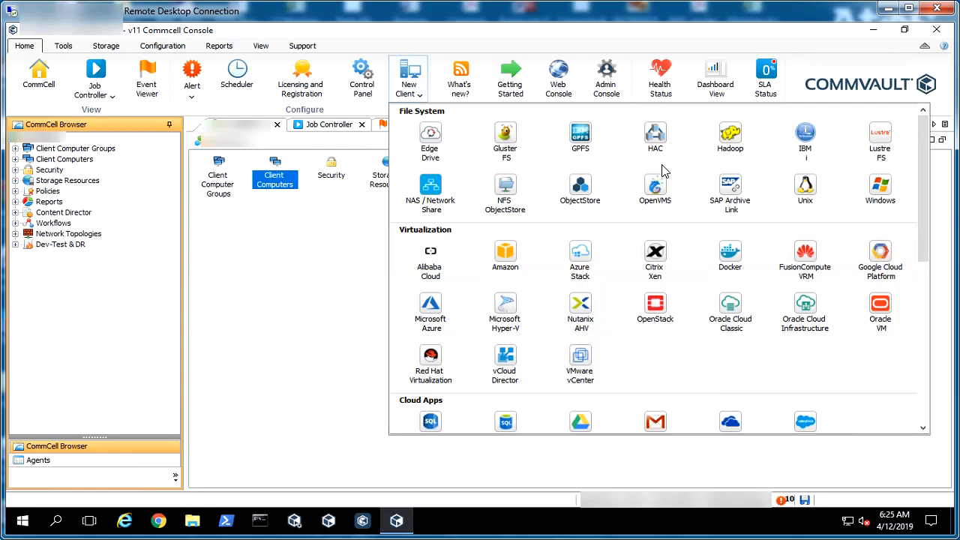
pyautogui.click(886, 196)
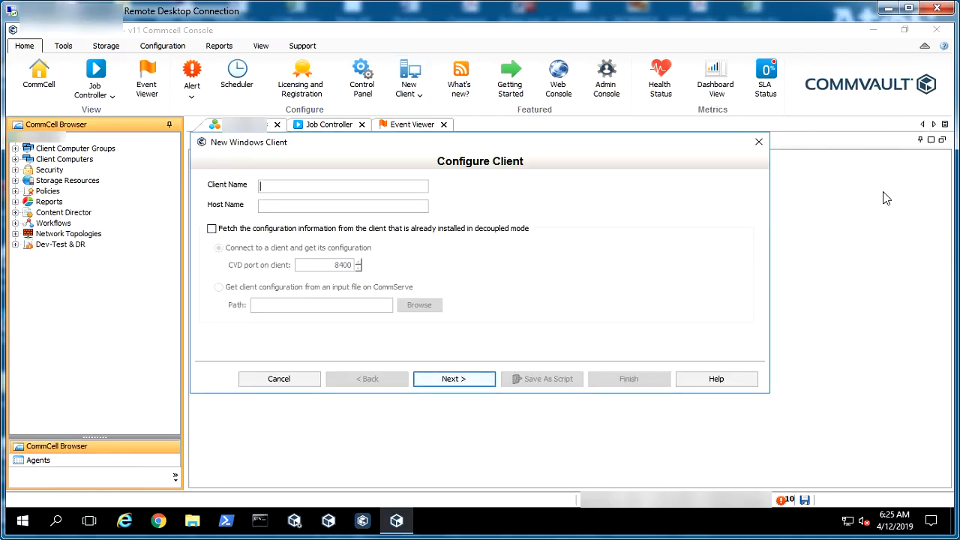
pyautogui.click(275, 187)
pyautogui.write('c')
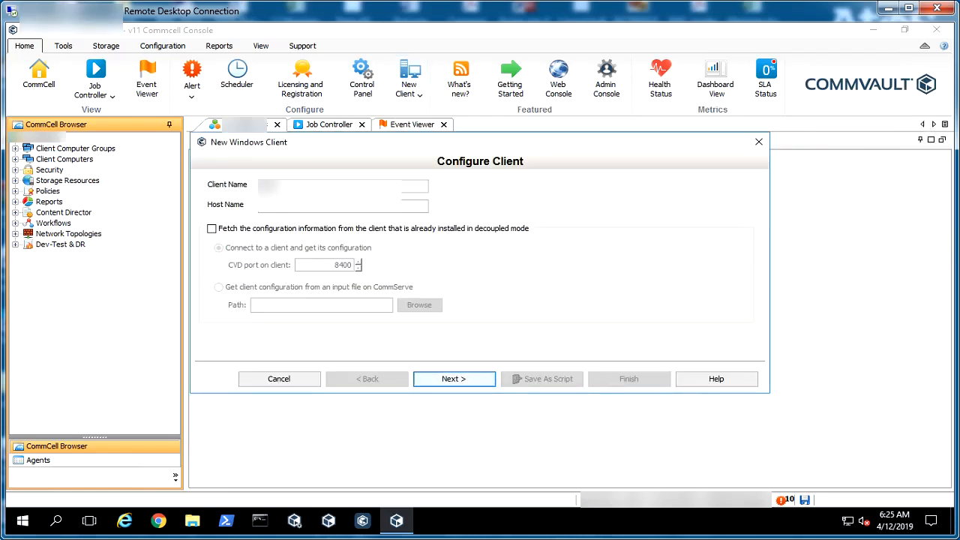
pyautogui.write('lie')
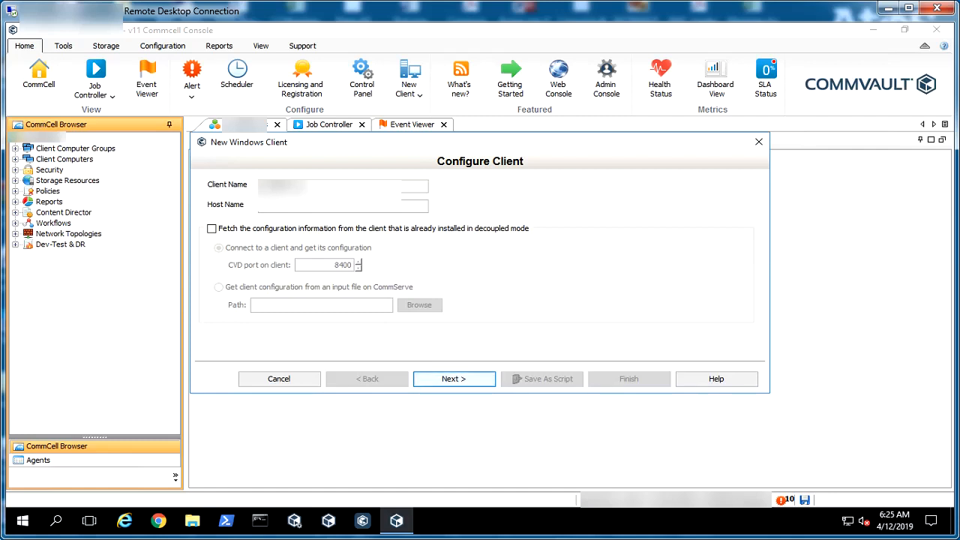
pyautogui.write('n')
# - Fill in the host name by copying the client name and appending the domain .testlab.com
pyautogui.doubleClick(259, 186)
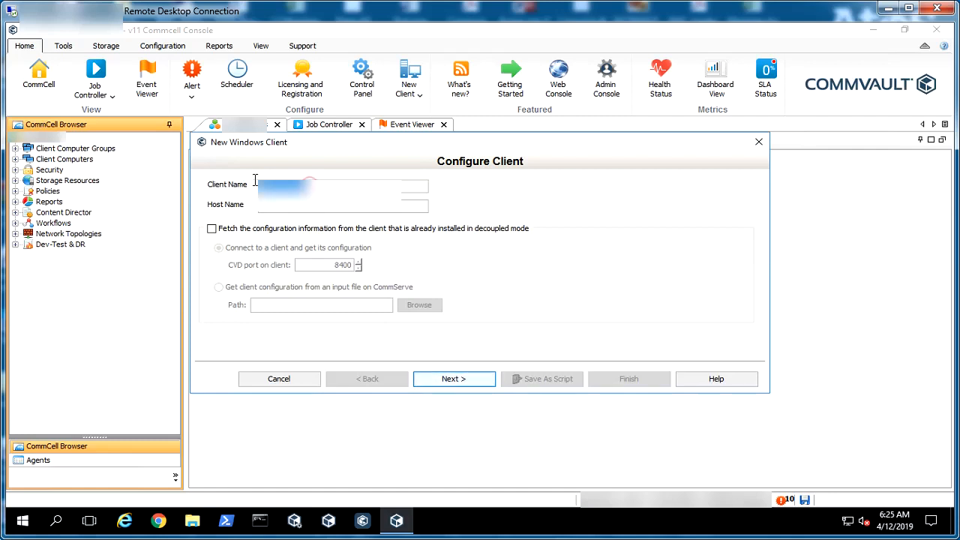
pyautogui.click(274, 209)
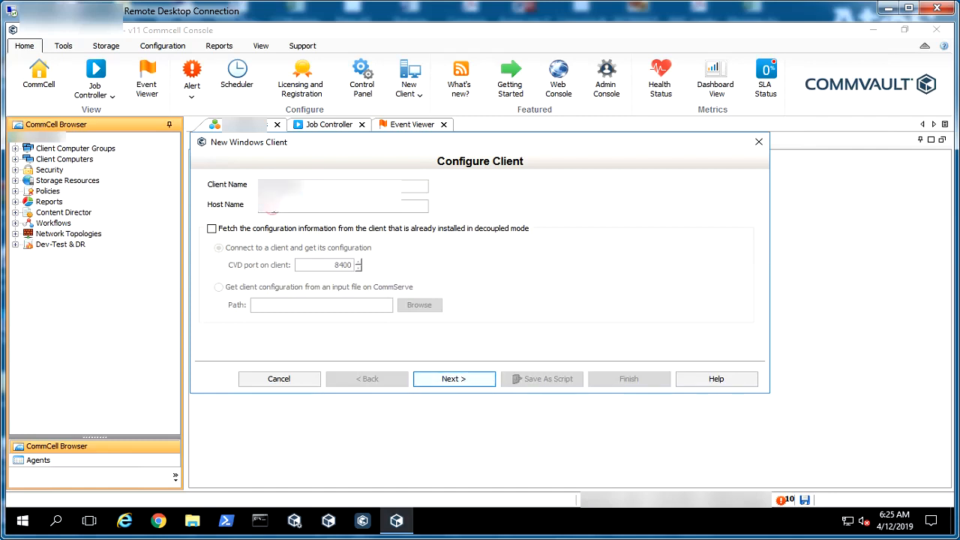
pyautogui.hotkey('ctrl', 'v')
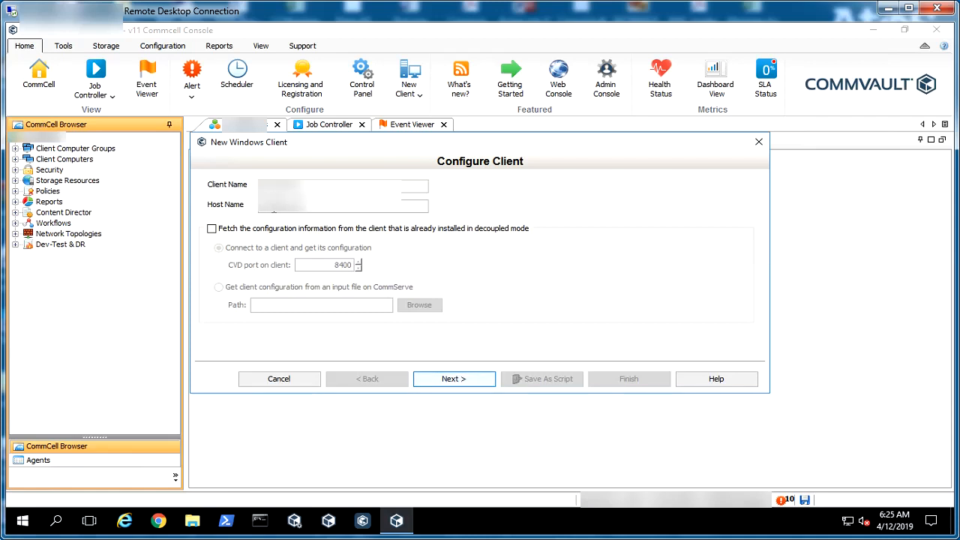
pyautogui.write('.testlab.com')
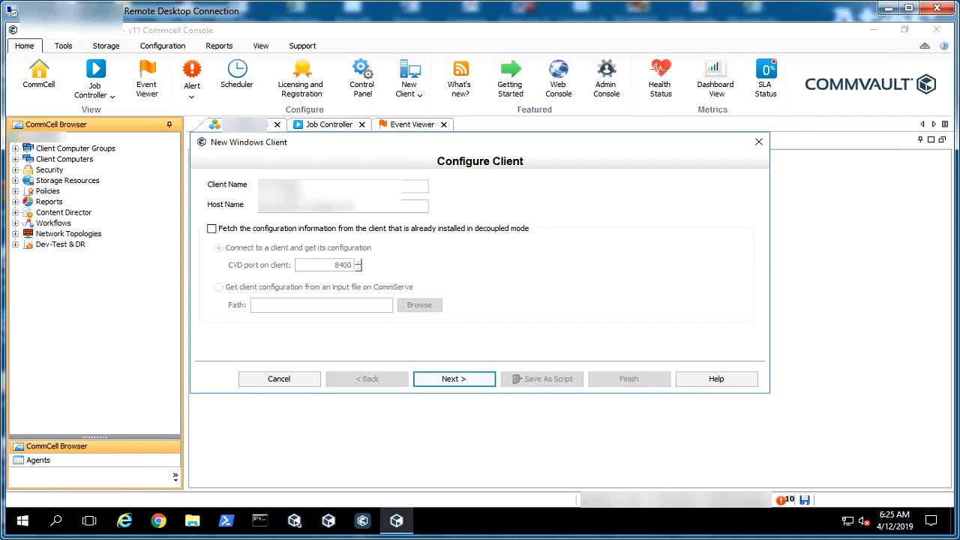
# - Create the Windows client without fetching configuration information from a decoupled-mode installation
pyautogui.click(212, 230)
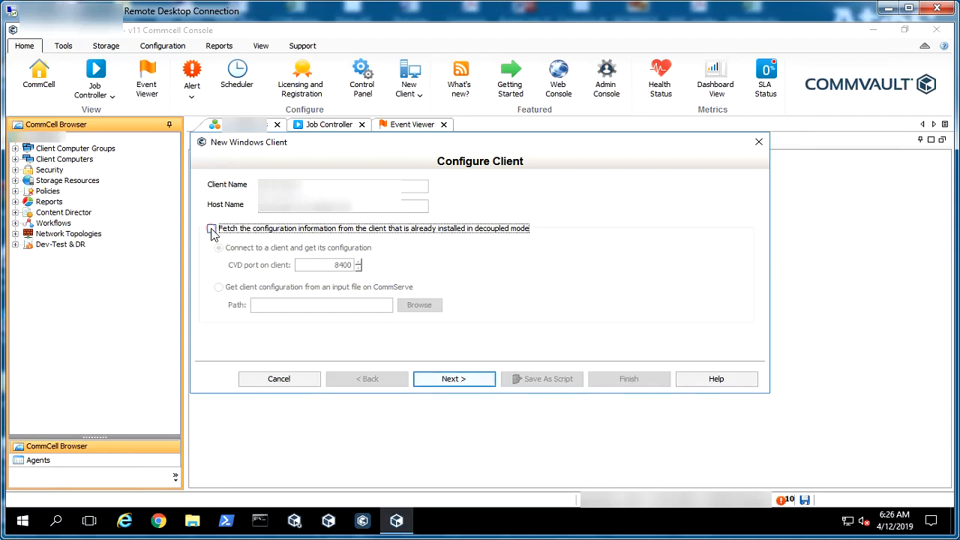
pyautogui.click(212, 229)
pyautogui.click(483, 385)
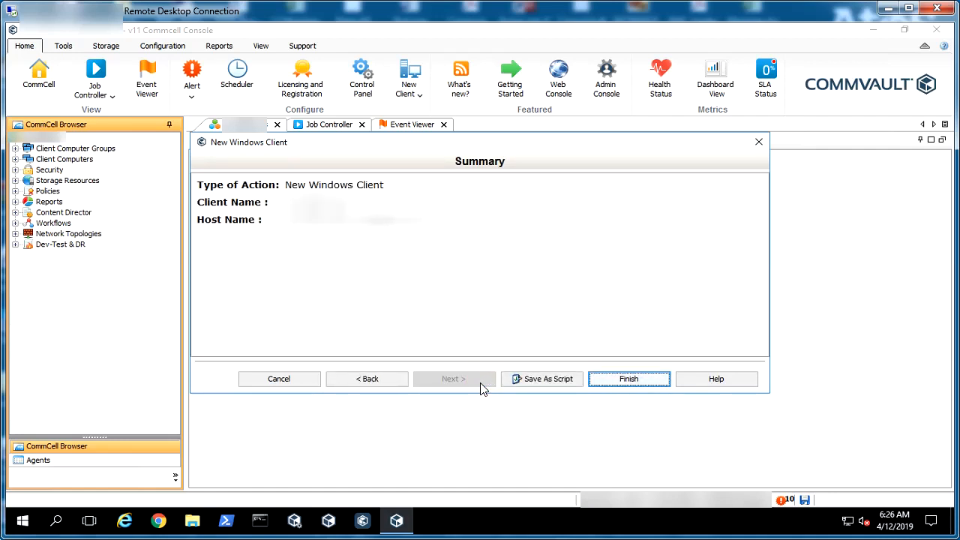
pyautogui.click(609, 381)
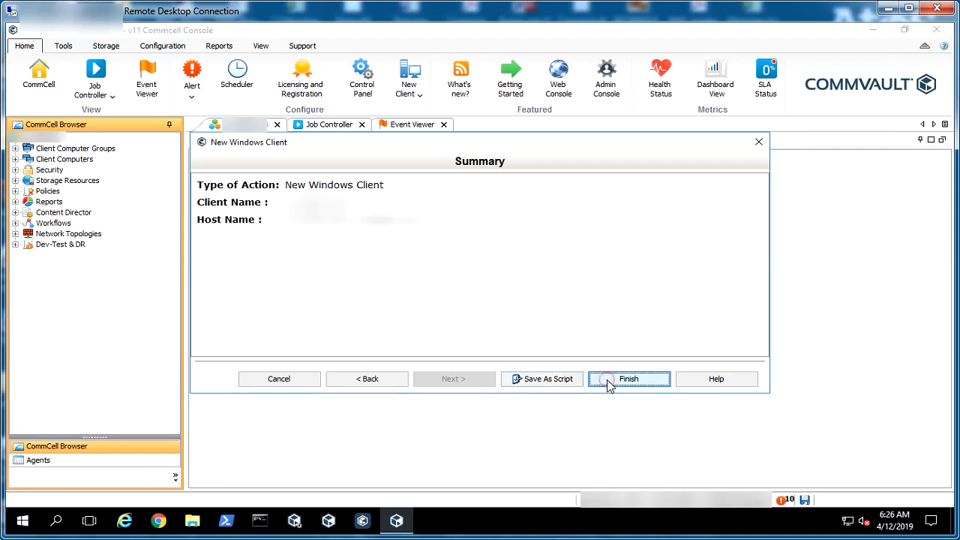
pyautogui.click(609, 381)
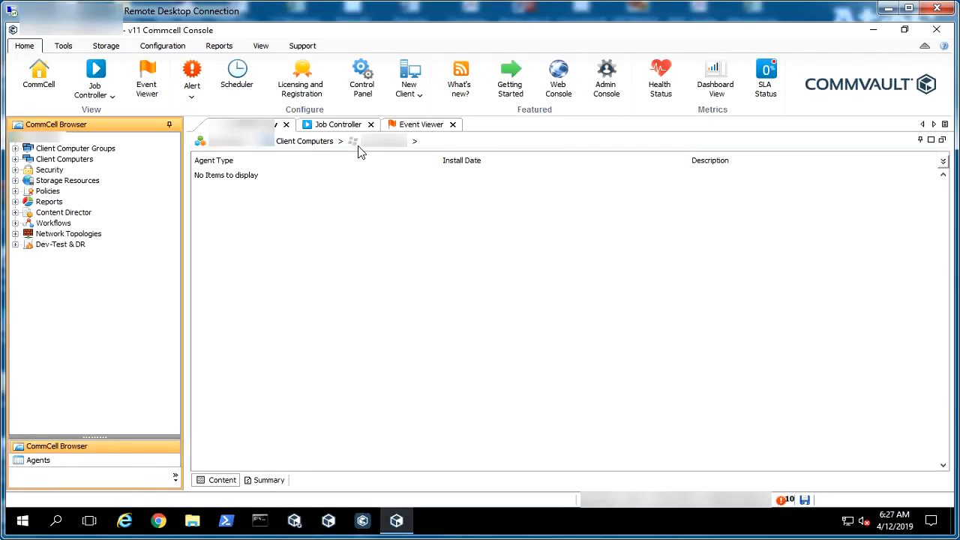
# - Start the software installation wizard for the new client and proceed to its account information
pyautogui.rightClick(401, 148)
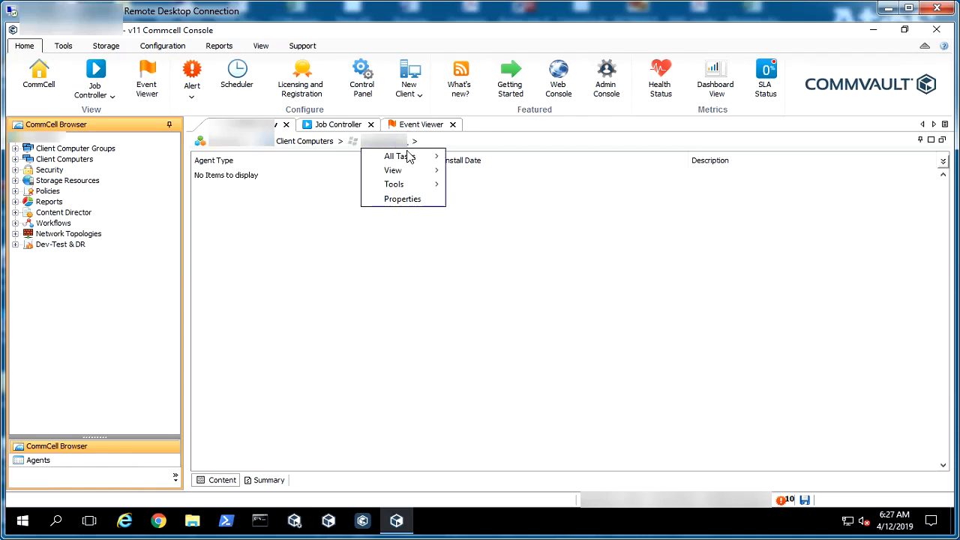
pyautogui.moveTo(409, 161)
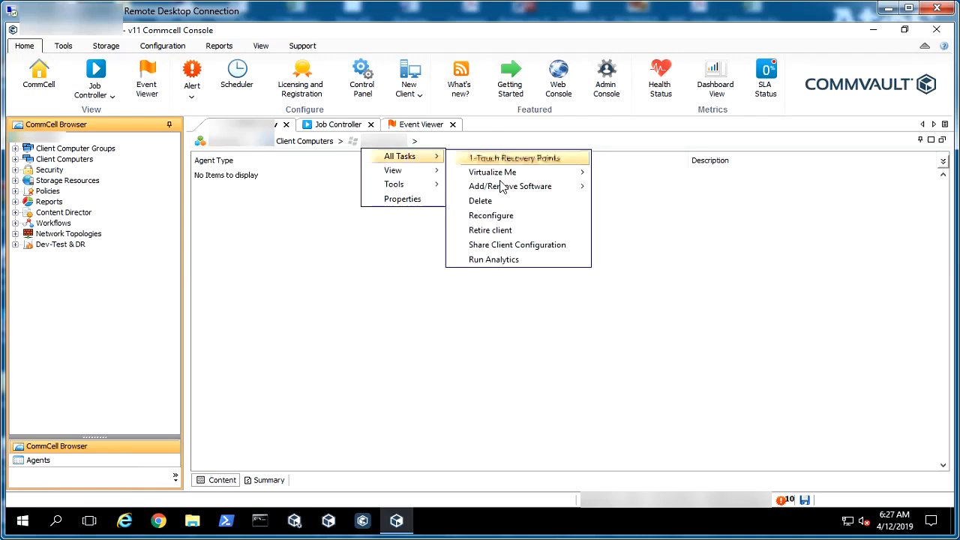
pyautogui.moveTo(537, 189)
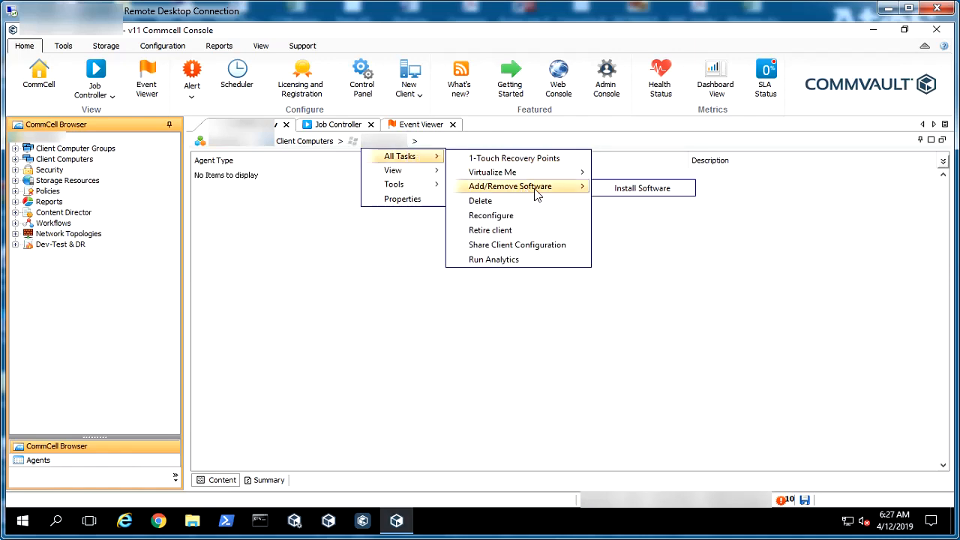
pyautogui.click(623, 189)
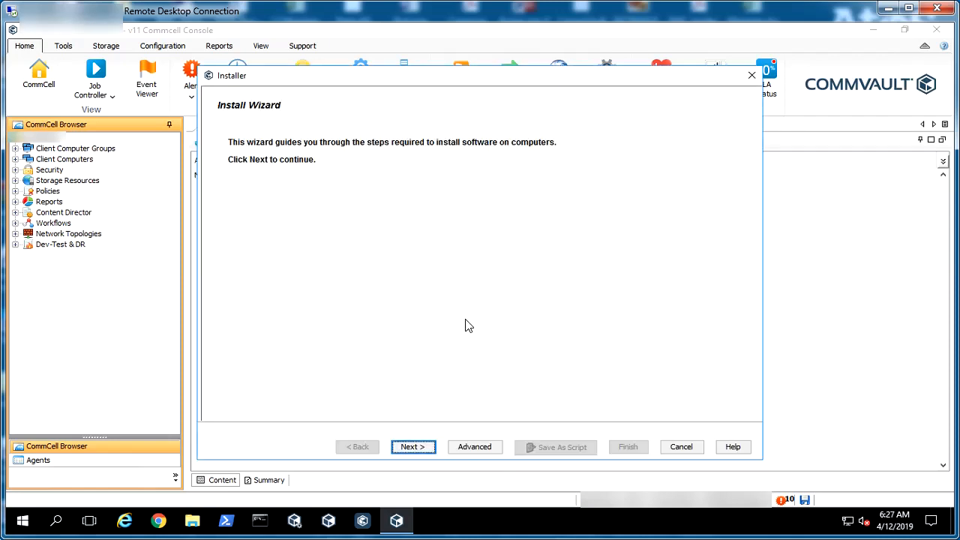
pyautogui.click(412, 447)
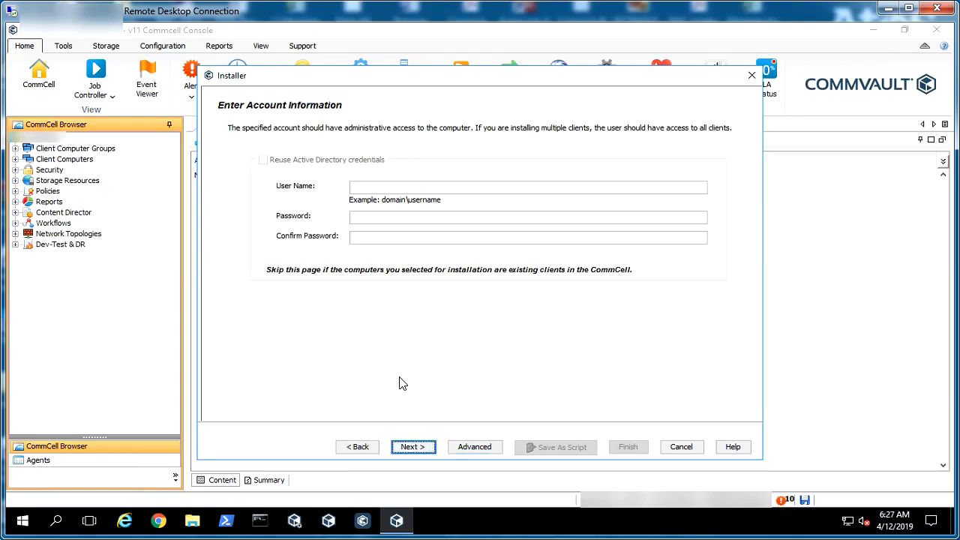
# - Enter the administrative account's user name and password, confirm the password and continue to package selection
pyautogui.click(364, 188)
pyautogui.write('***')
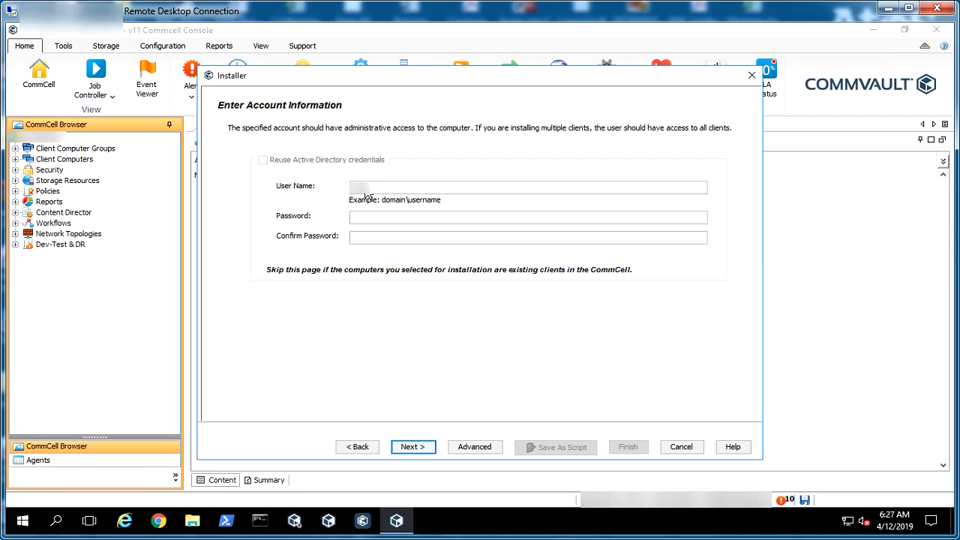
pyautogui.write('*********')
pyautogui.press('Tab')
pyautogui.write('*******')
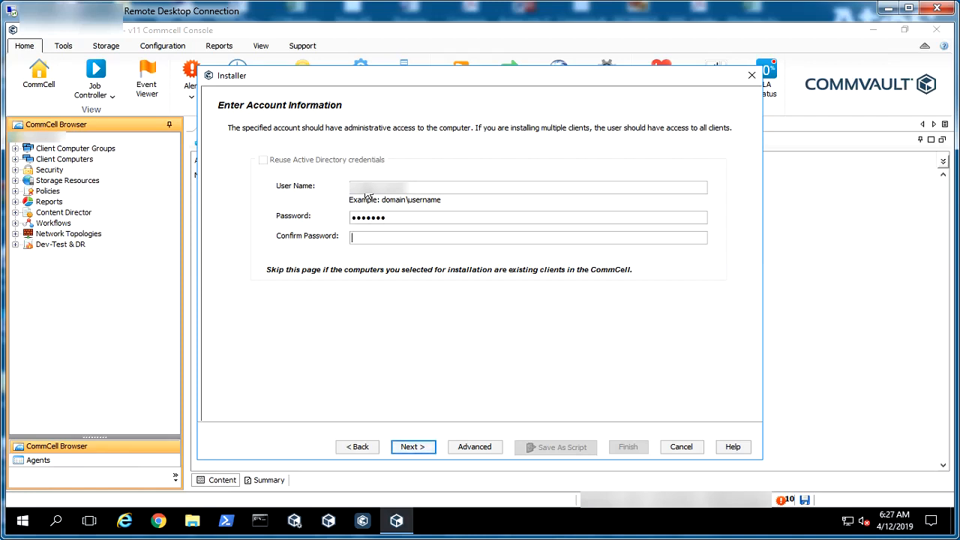
pyautogui.write('*******')
pyautogui.click(413, 447)
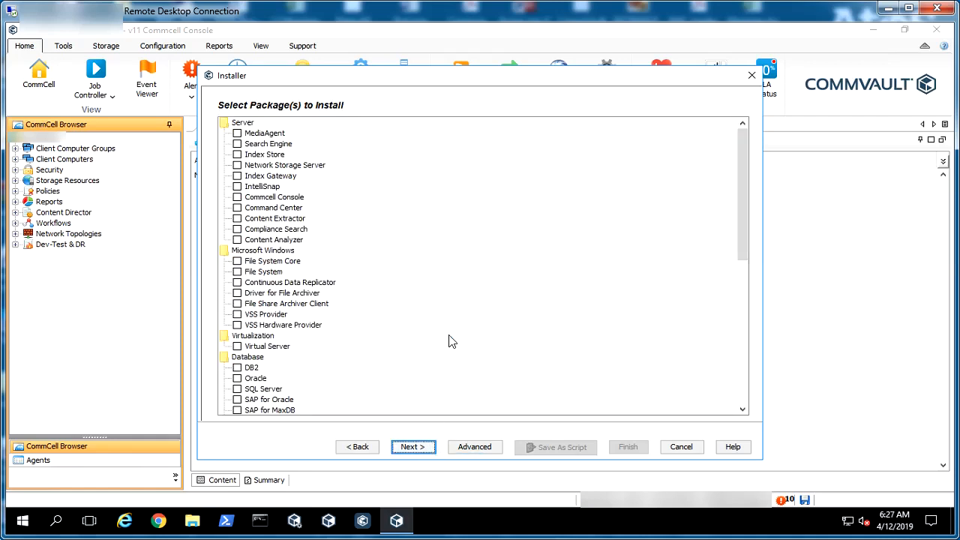
# - Select the MediaAgent, Virtual Server, File System Core and File System packages for installation
pyautogui.click(237, 133)
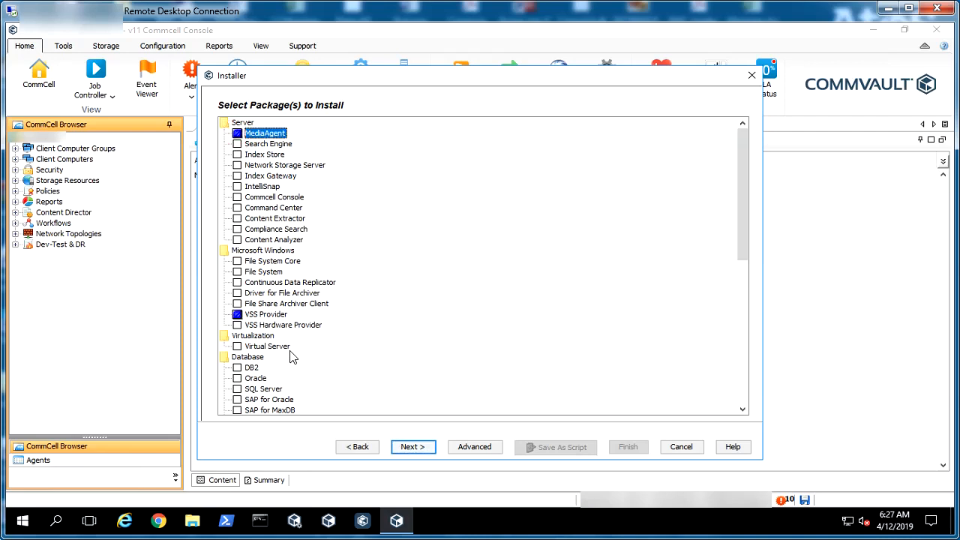
pyautogui.click(237, 345)
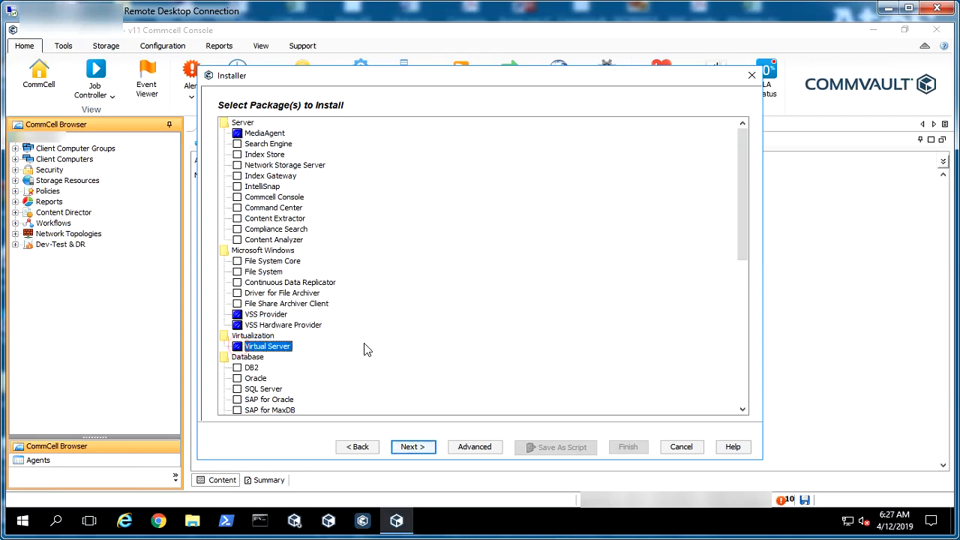
pyautogui.click(237, 272)
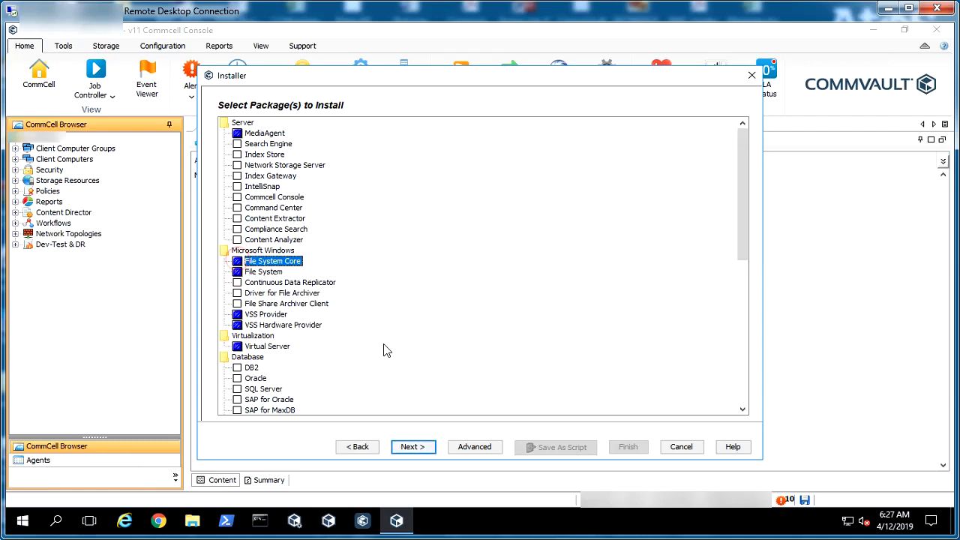
pyautogui.click(412, 447)
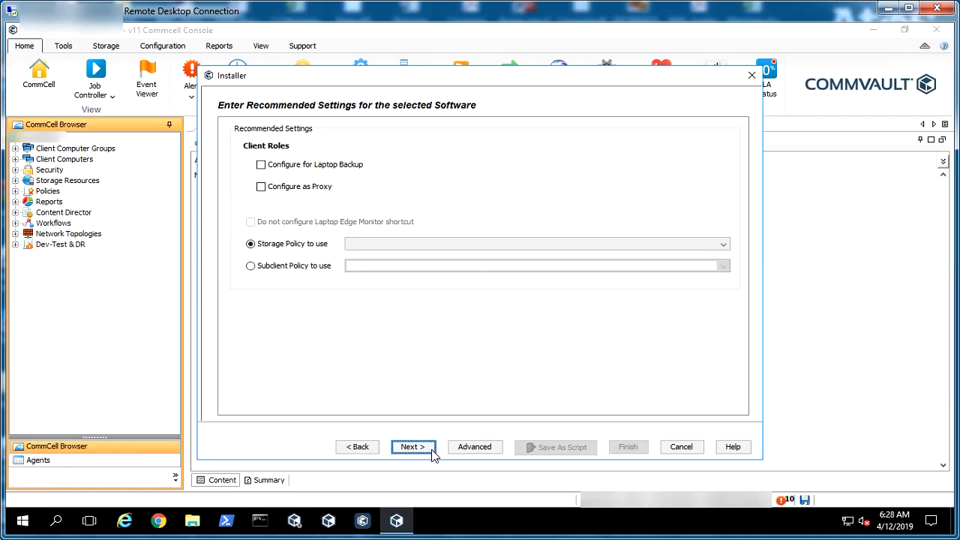
# - Accept the default recommended settings, additional install options, optional settings and network route configuration
pyautogui.click(432, 453)
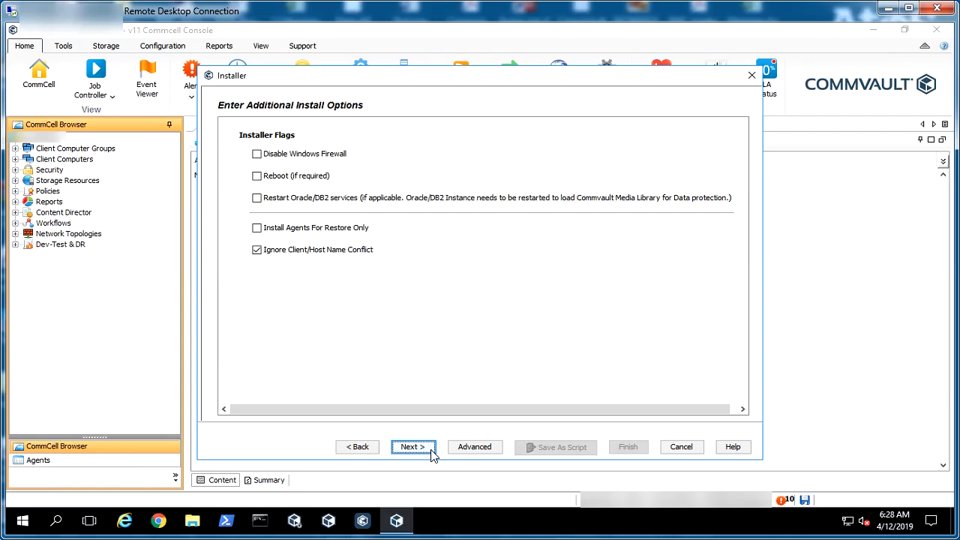
pyautogui.click(412, 447)
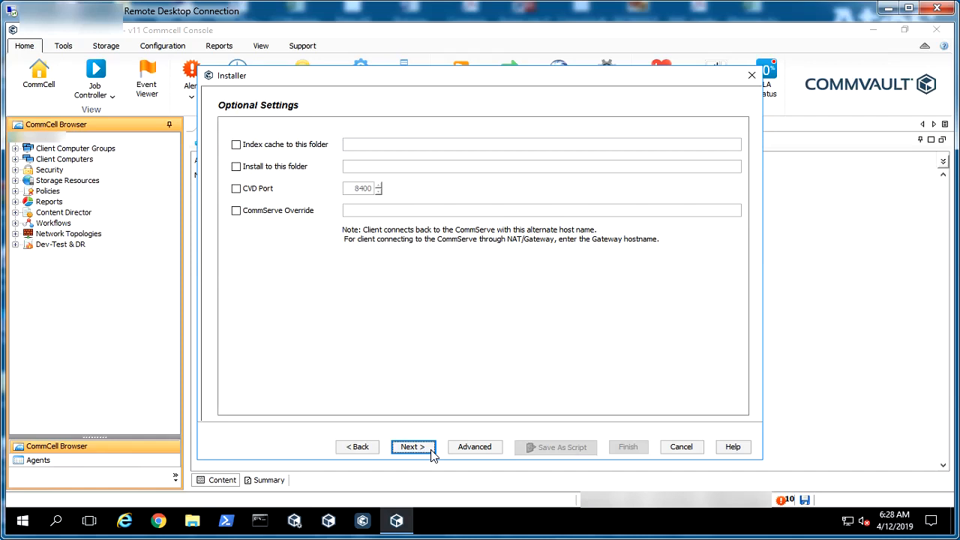
pyautogui.click(413, 447)
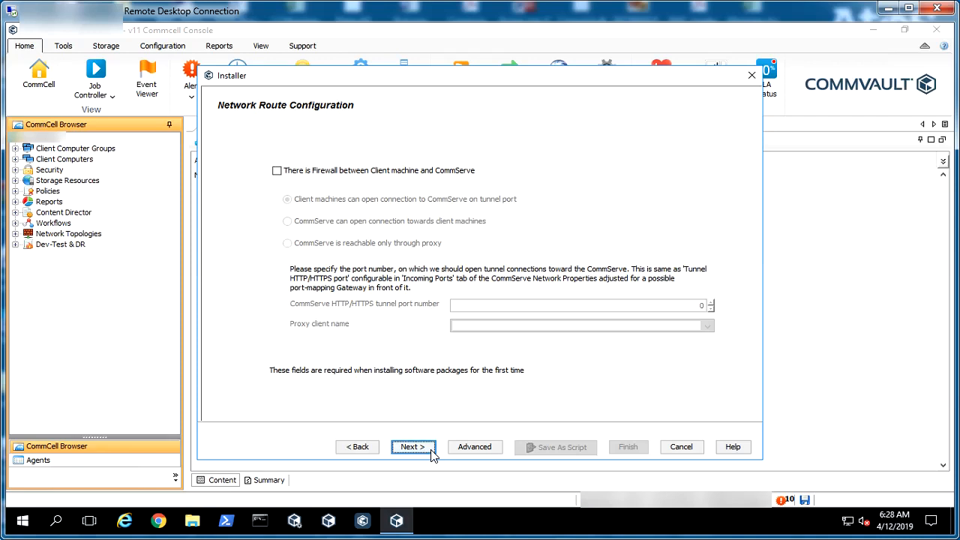
pyautogui.click(431, 450)
# - Keep the installation job set to run immediately without advanced options, review the summary and submit the job
pyautogui.click(496, 453)
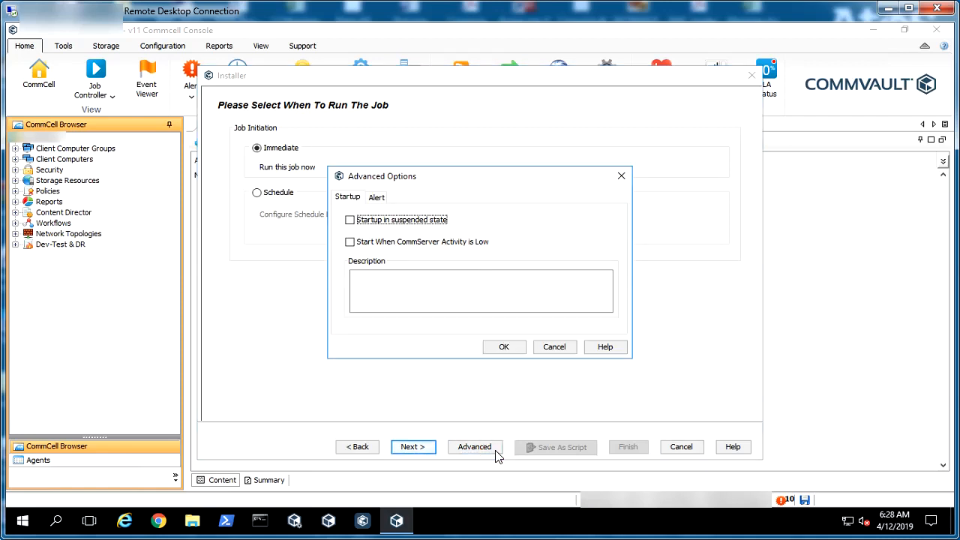
pyautogui.click(549, 348)
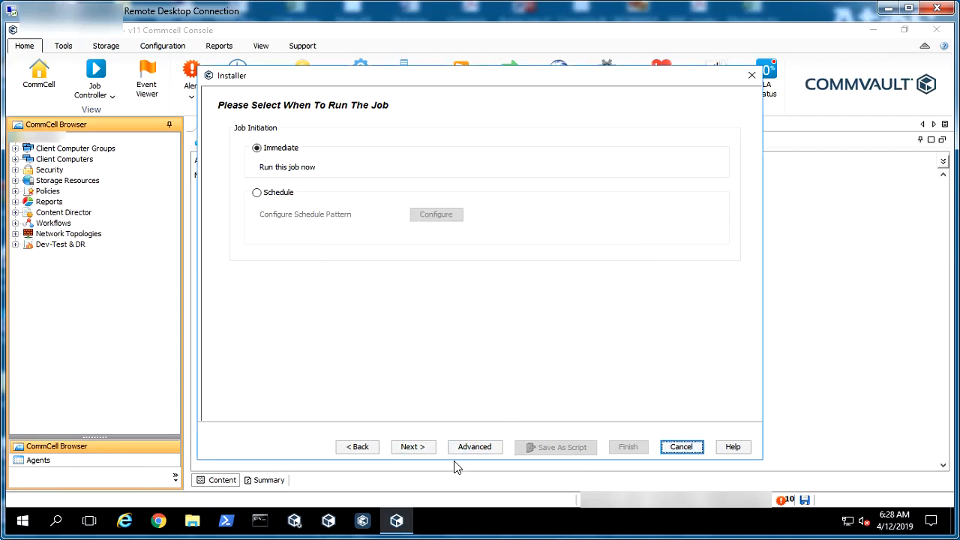
pyautogui.click(412, 447)
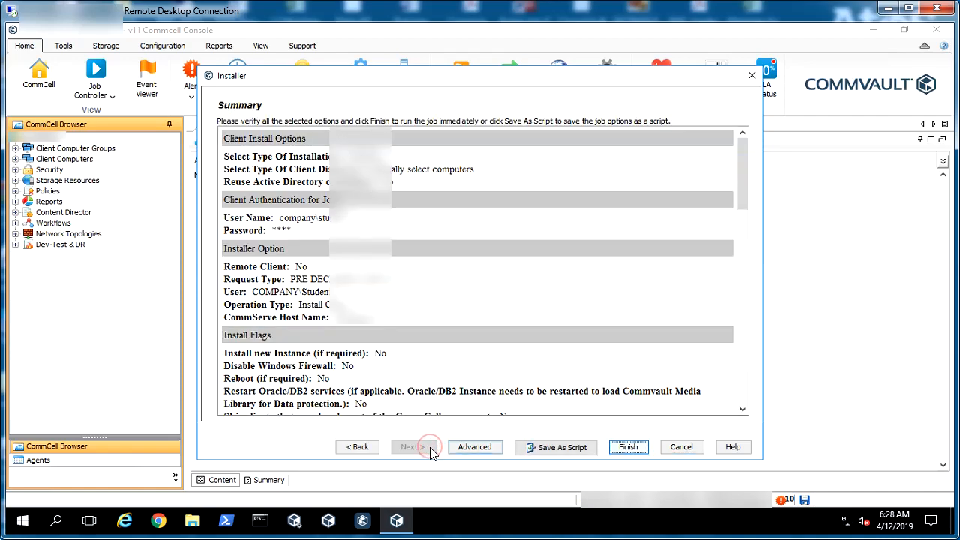
pyautogui.moveTo(746, 174); pyautogui.dragTo(733, 360)
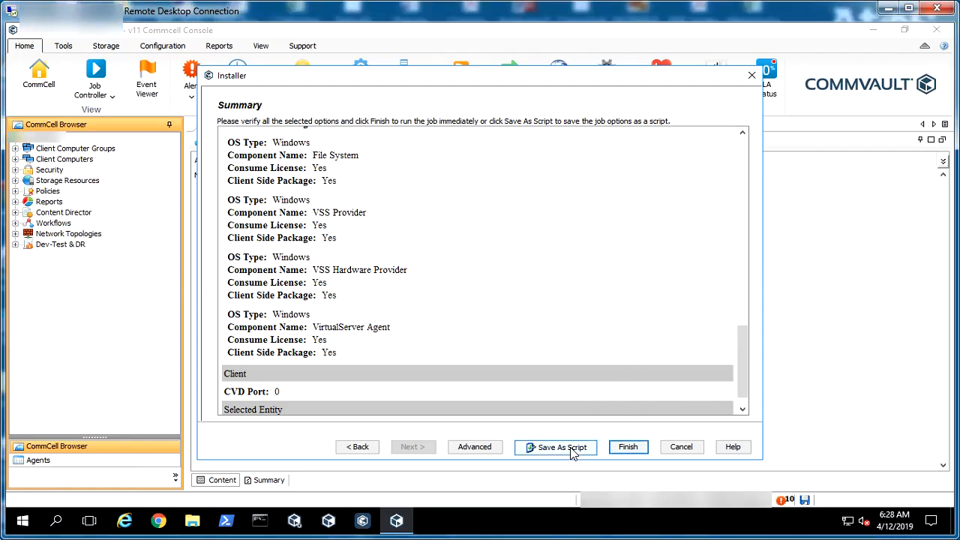
pyautogui.click(629, 447)
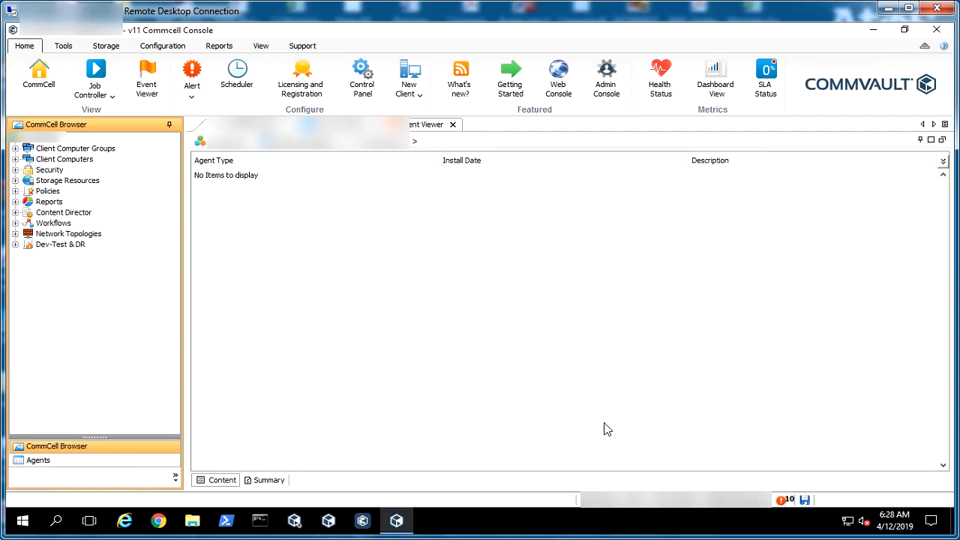
# - Open the install software job's details from the Job Controller and show the client status with all columns auto-resized
pyautogui.click(328, 138)
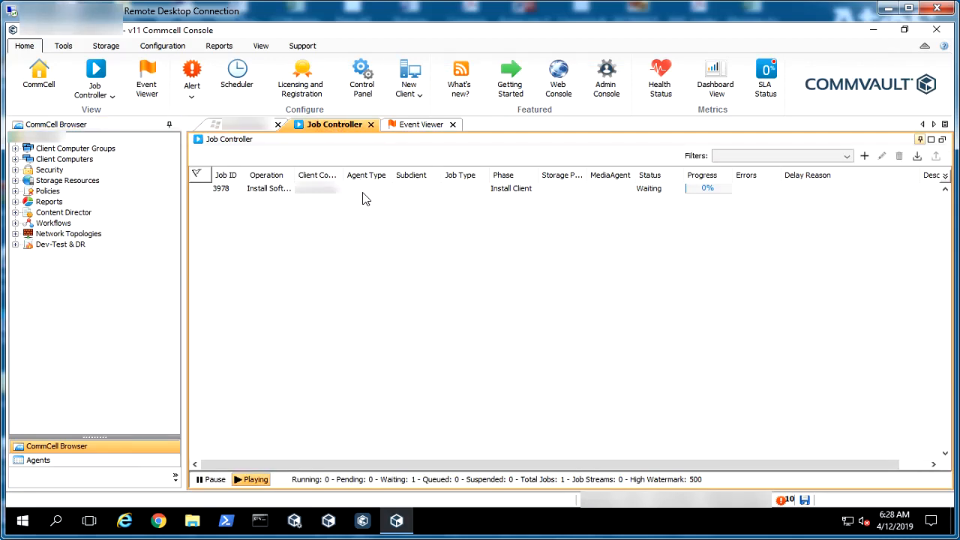
pyautogui.doubleClick(366, 193)
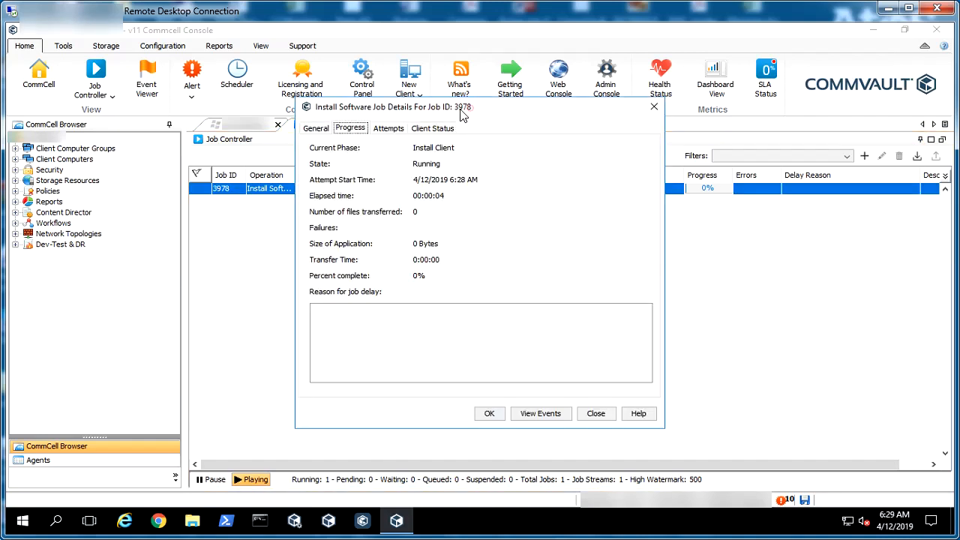
pyautogui.moveTo(470, 112); pyautogui.dragTo(406, 123)
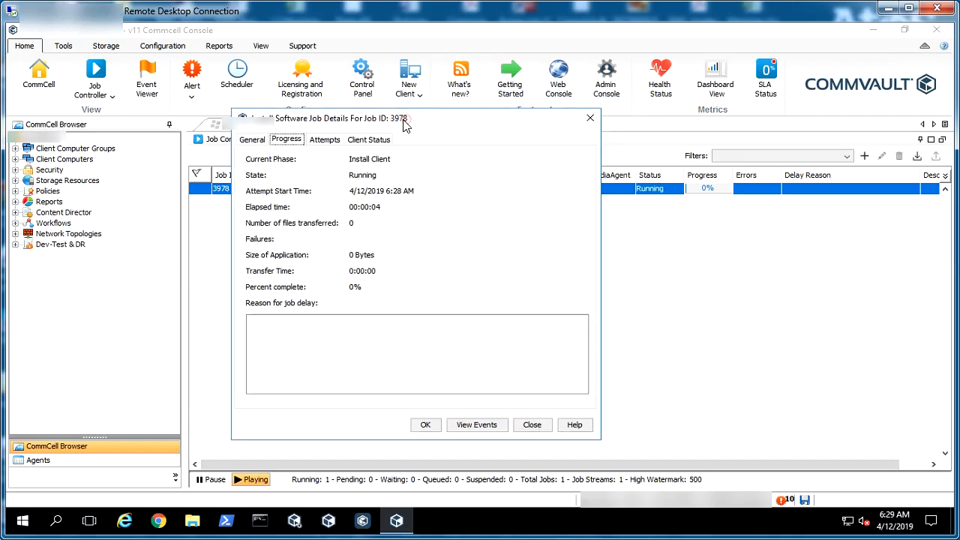
pyautogui.moveTo(406, 122); pyautogui.dragTo(403, 123)
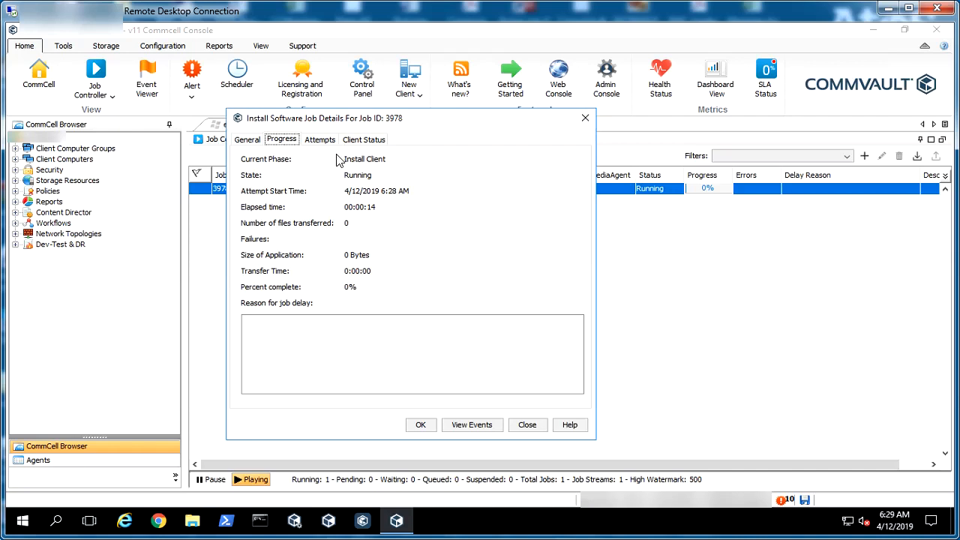
pyautogui.click(365, 141)
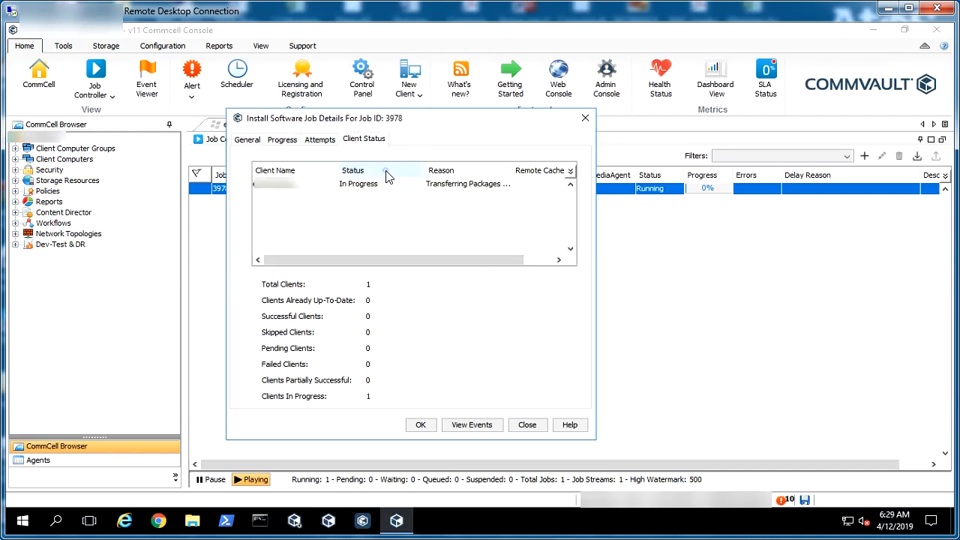
pyautogui.rightClick(385, 172)
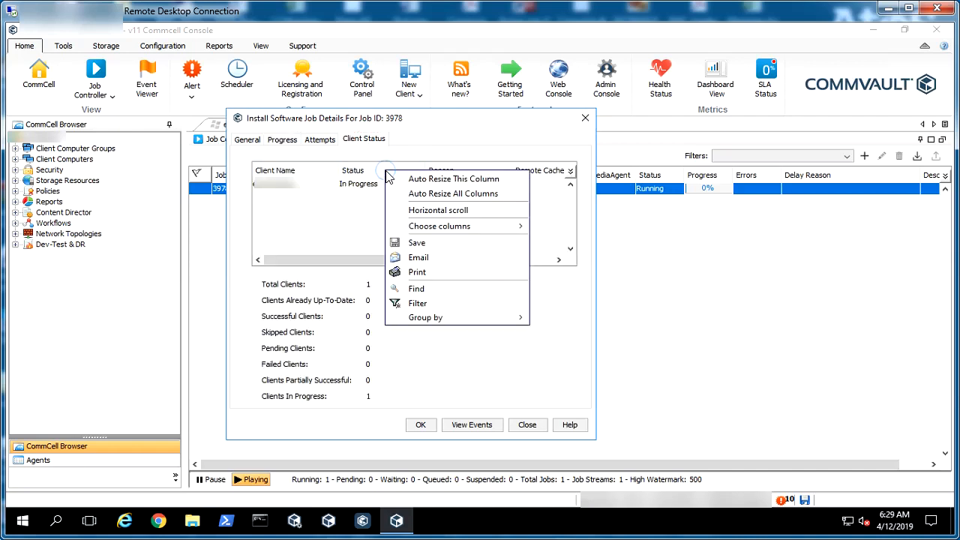
pyautogui.click(416, 194)
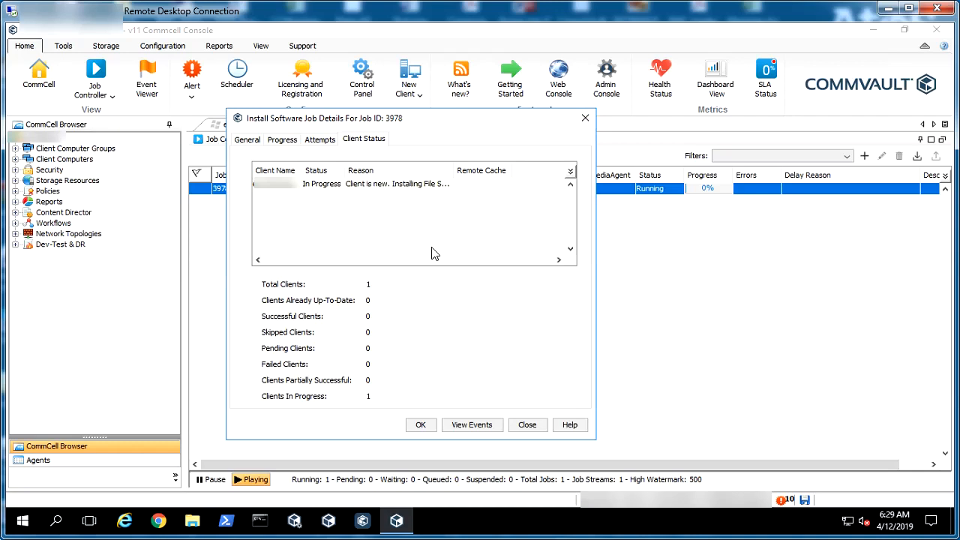
# - Refit the client status columns and widen the job details window to follow the full installation status
pyautogui.rightClick(443, 175)
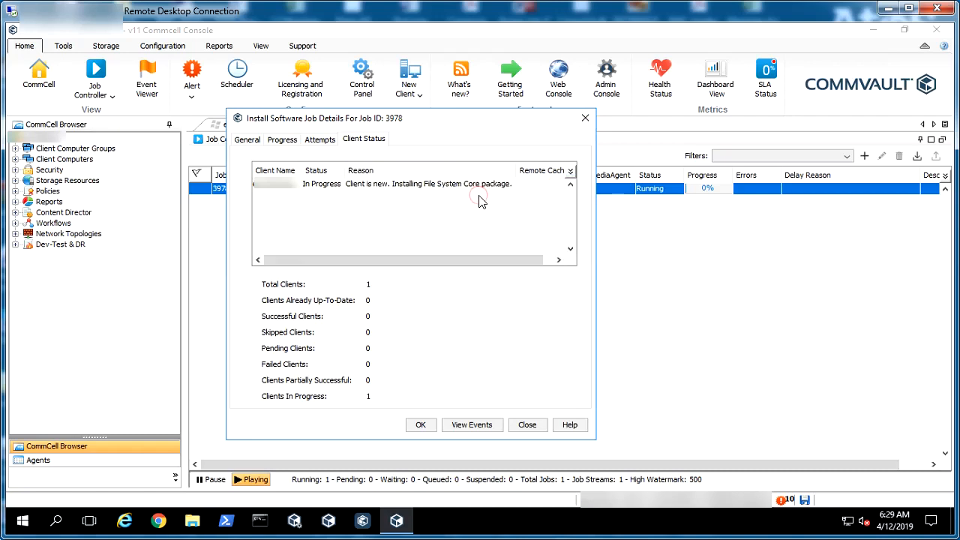
pyautogui.click(481, 198)
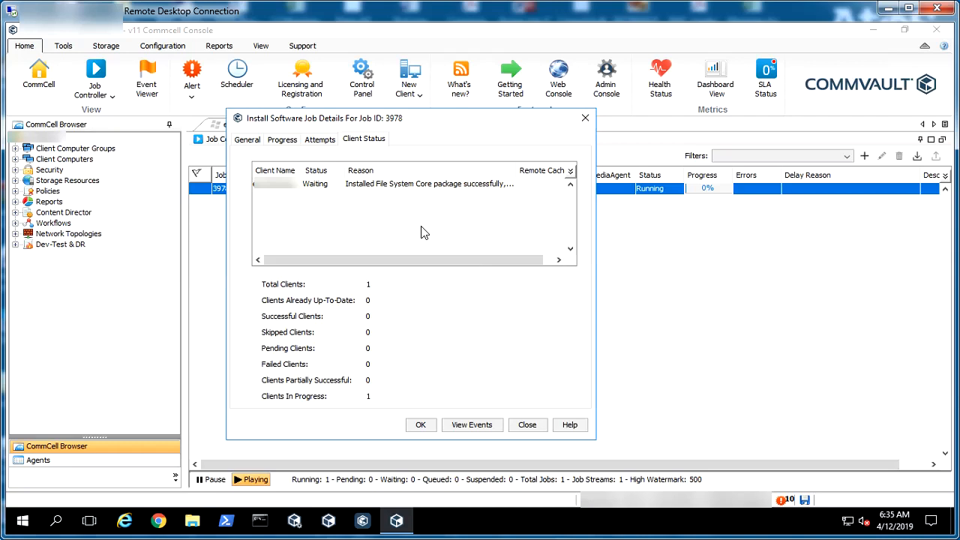
pyautogui.doubleClick(518, 172)
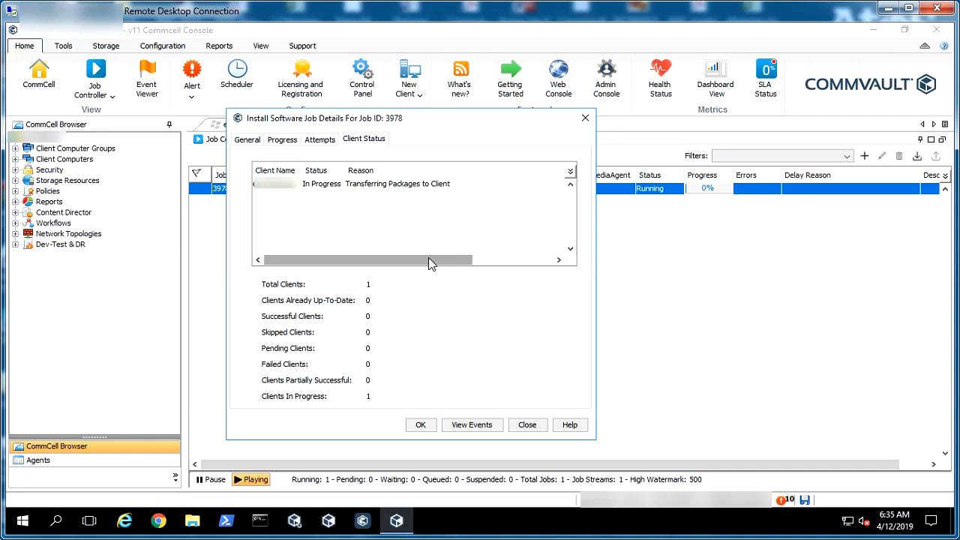
pyautogui.click(596, 273)
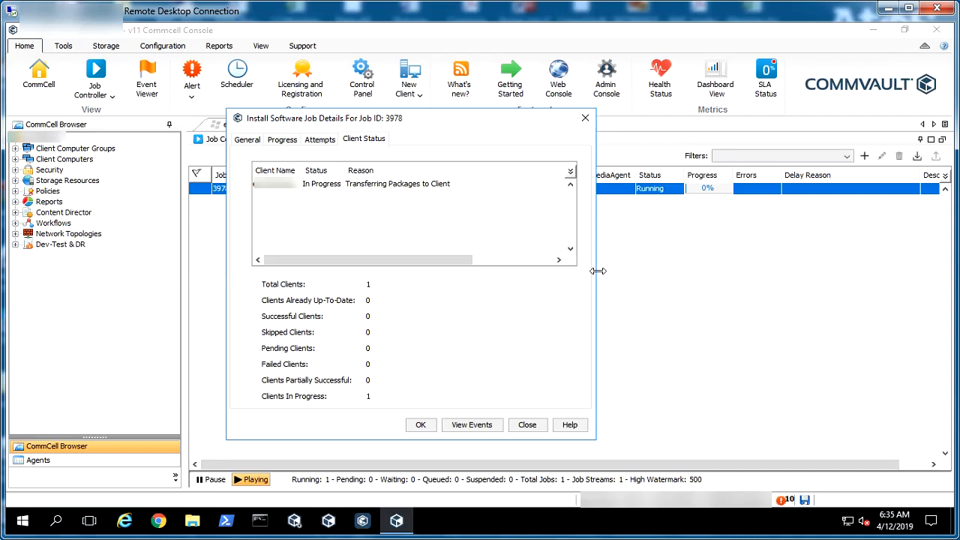
pyautogui.moveTo(598, 271); pyautogui.dragTo(689, 277)
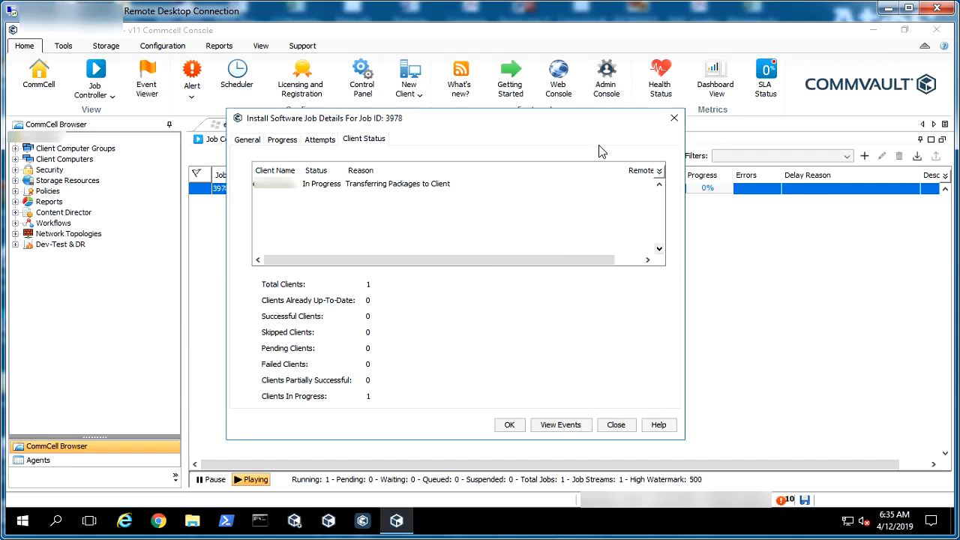
pyautogui.moveTo(569, 124); pyautogui.dragTo(488, 125)
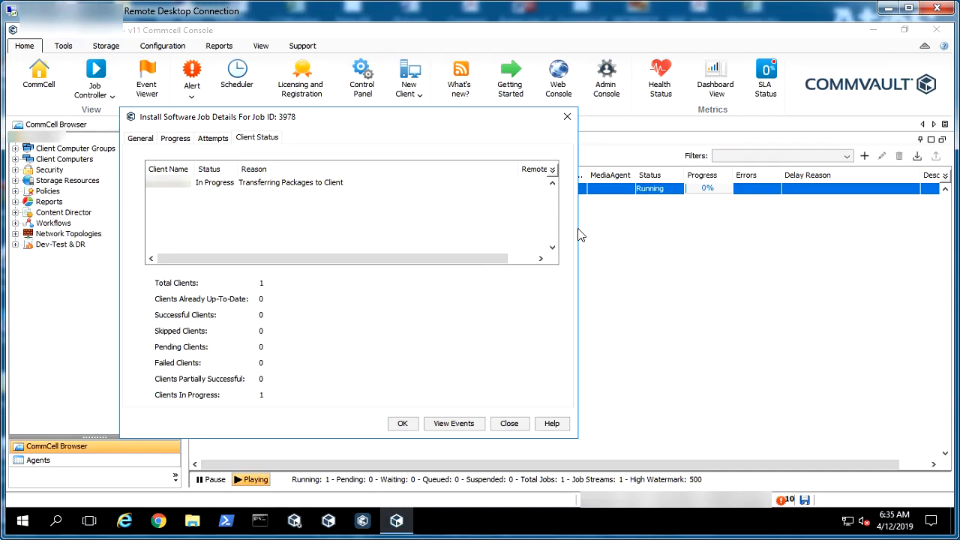
pyautogui.moveTo(577, 225); pyautogui.dragTo(630, 239)
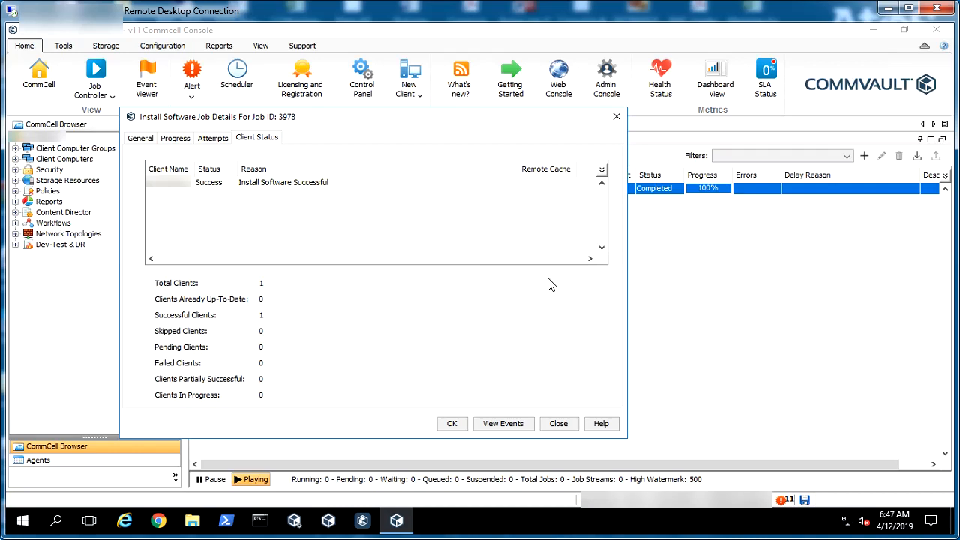
# - Close the completed install job's details and view the agents listed for the new client
pyautogui.click(277, 185)
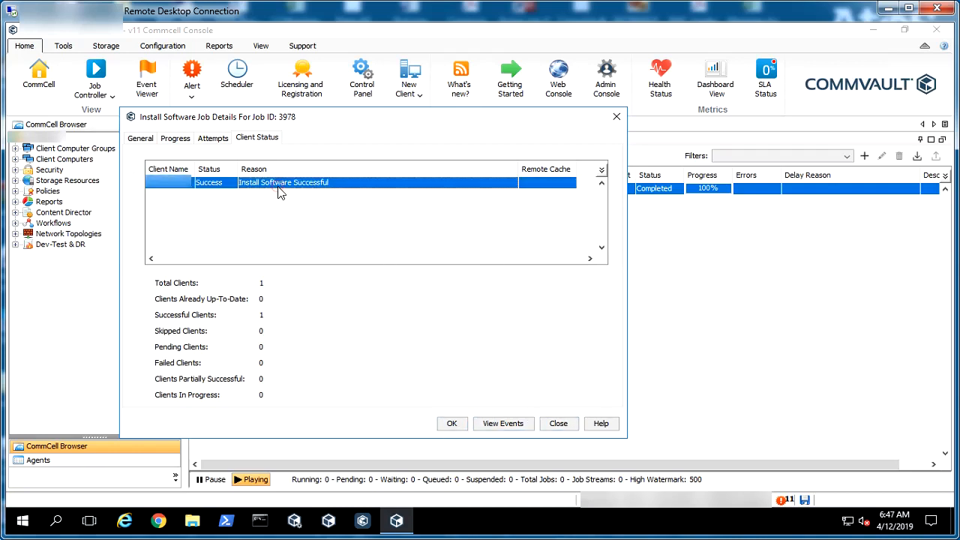
pyautogui.click(557, 425)
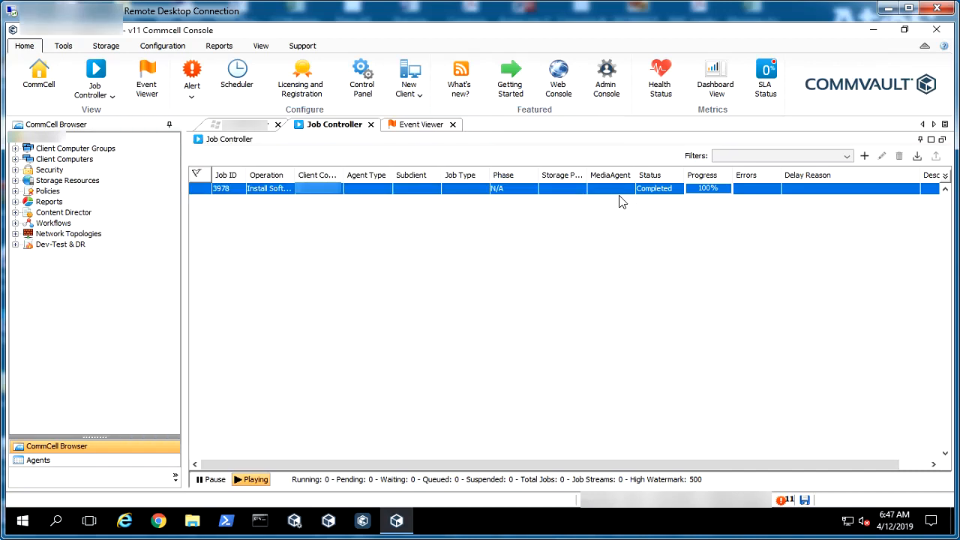
pyautogui.click(618, 196)
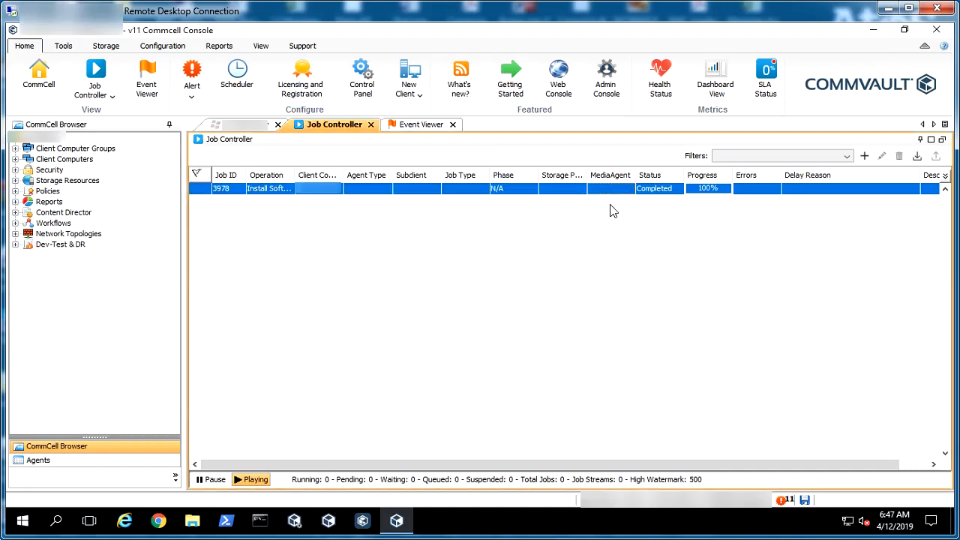
pyautogui.click(252, 124)
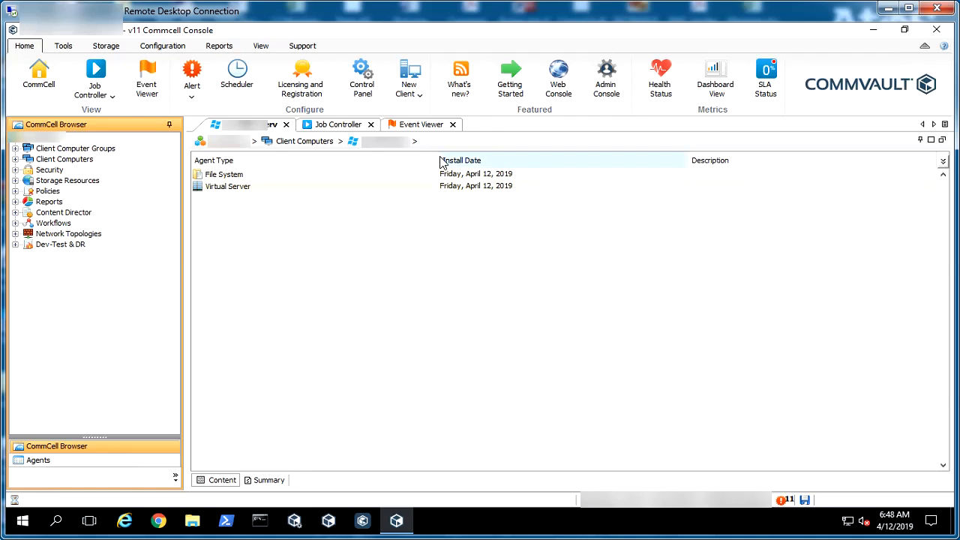
pyautogui.moveTo(442, 168); pyautogui.dragTo(335, 164)
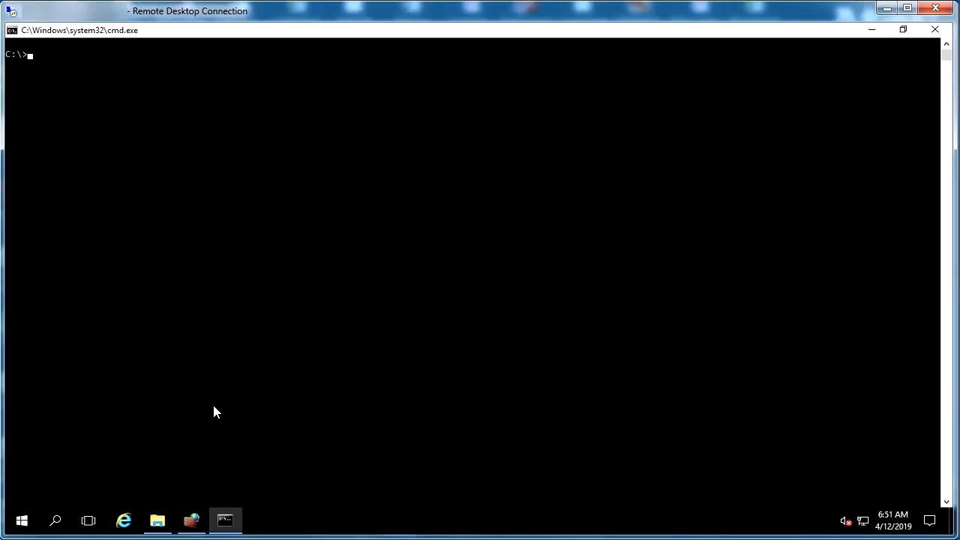
# - Run Setup from the SP14_1685454_R580 Windows media folder as administrator and allow it to make changes
pyautogui.click(160, 523)
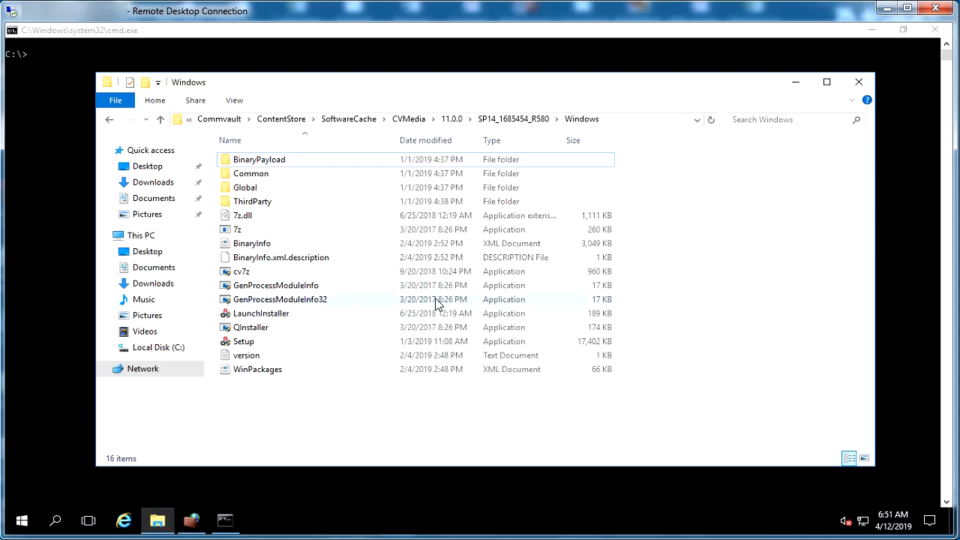
pyautogui.click(251, 345)
pyautogui.rightClick(251, 344)
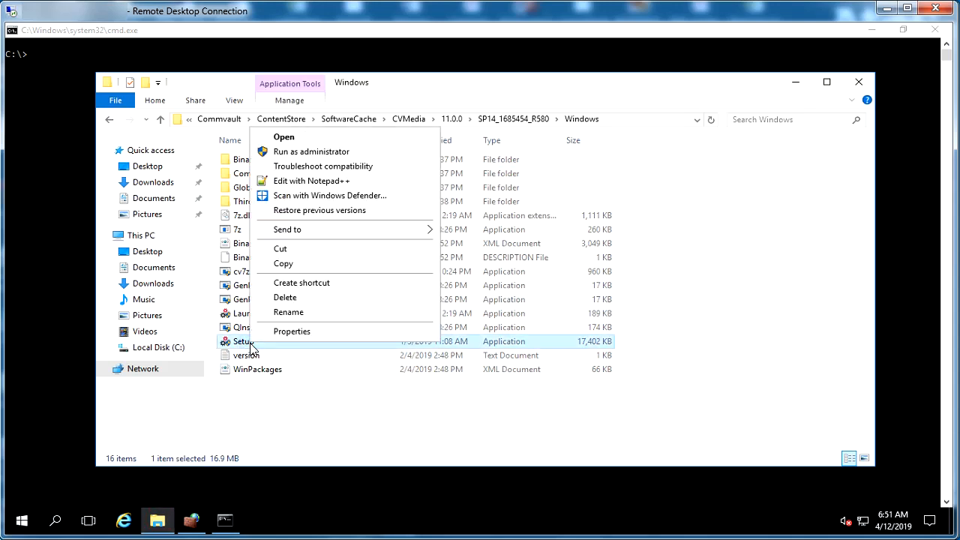
pyautogui.click(350, 153)
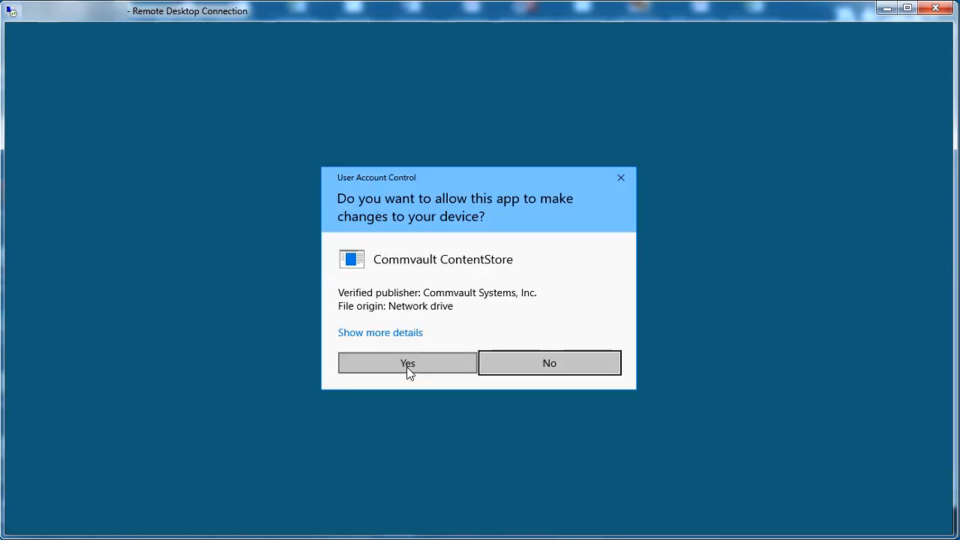
pyautogui.click(408, 367)
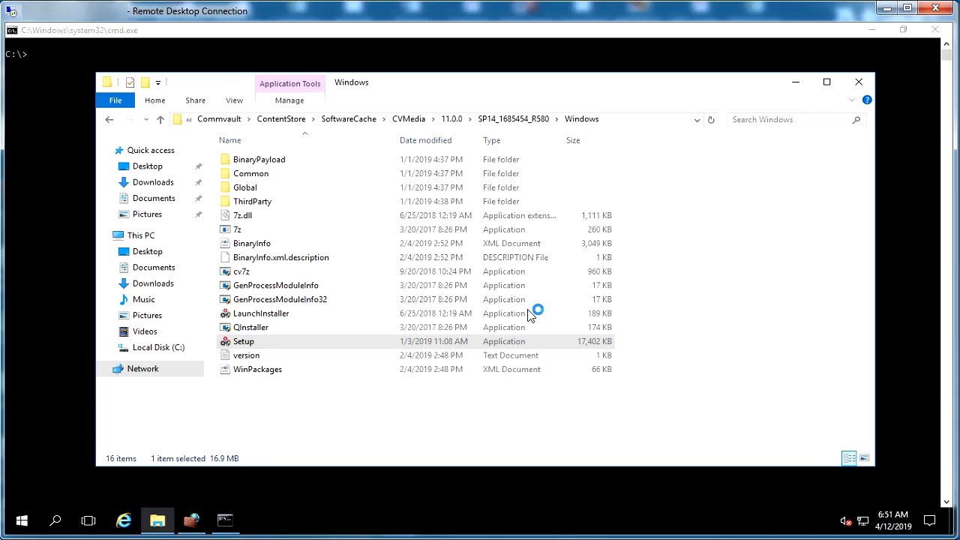
pyautogui.click(796, 82)
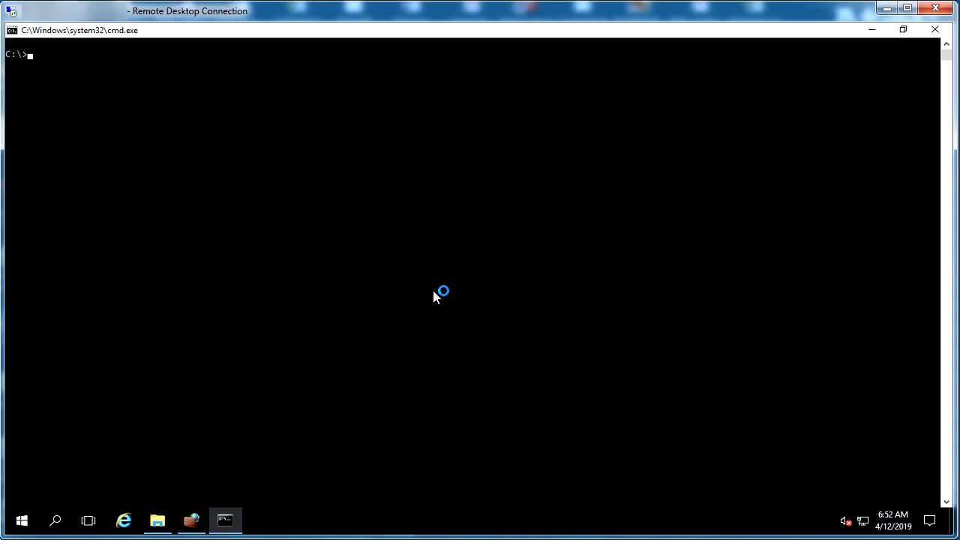
pyautogui.click(157, 522)
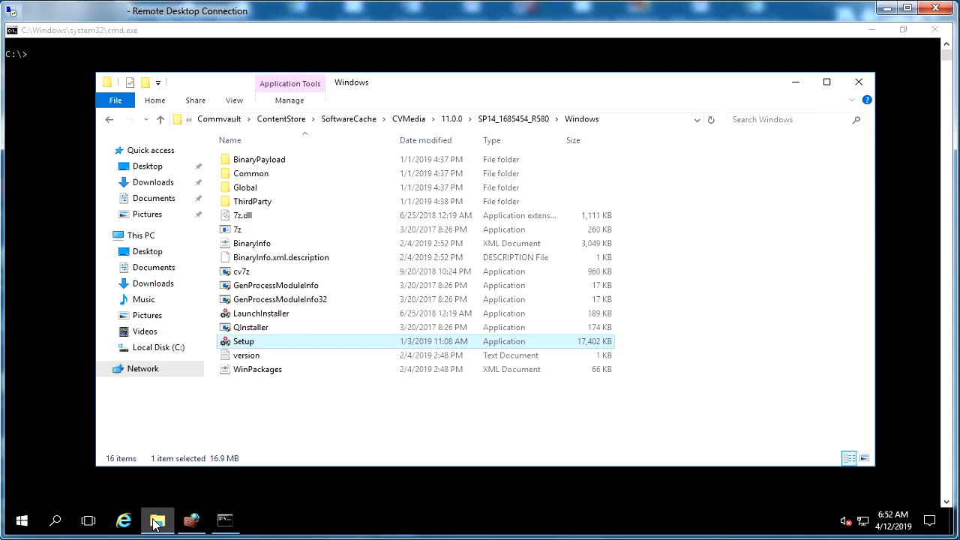
pyautogui.click(156, 521)
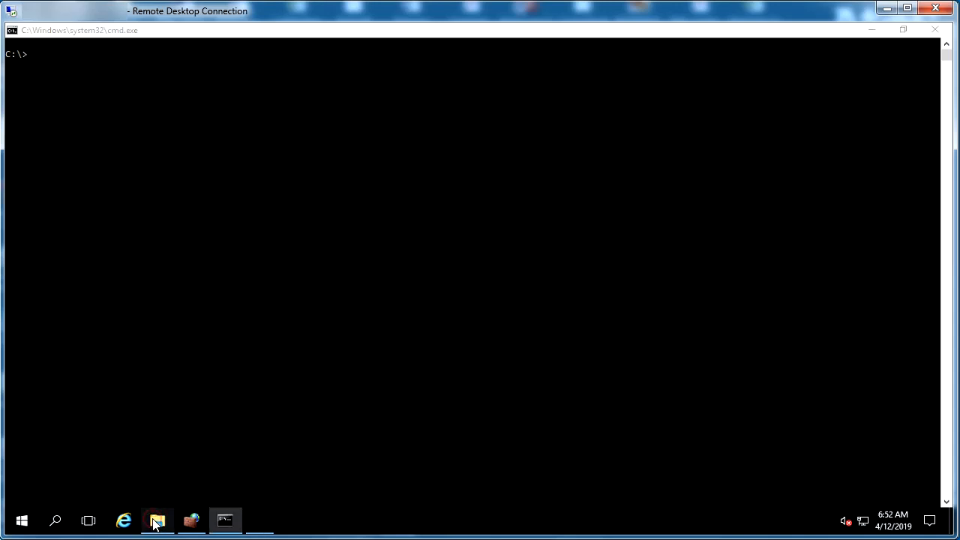
pyautogui.click(156, 521)
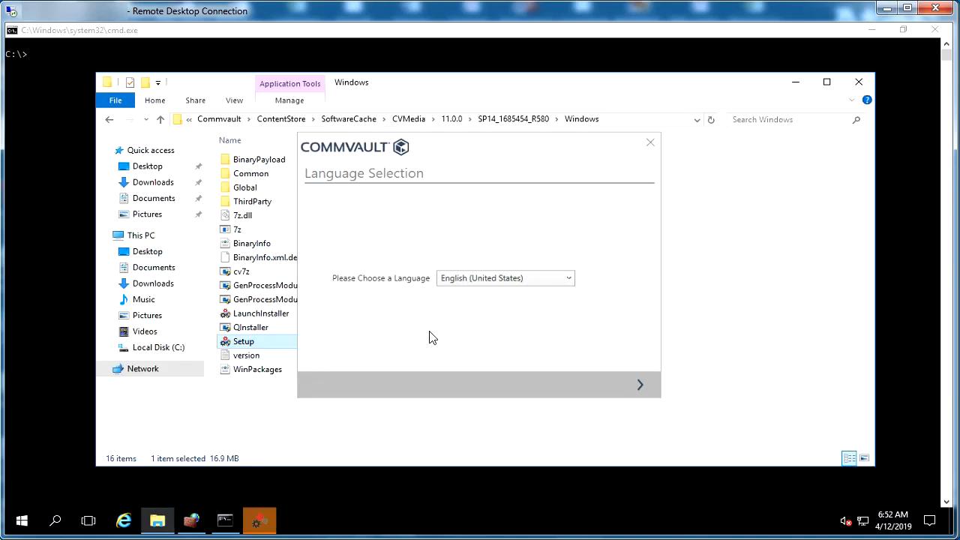
# - Keep English (United States), accept the license agreement and choose to install packages on this computer
pyautogui.click(796, 87)
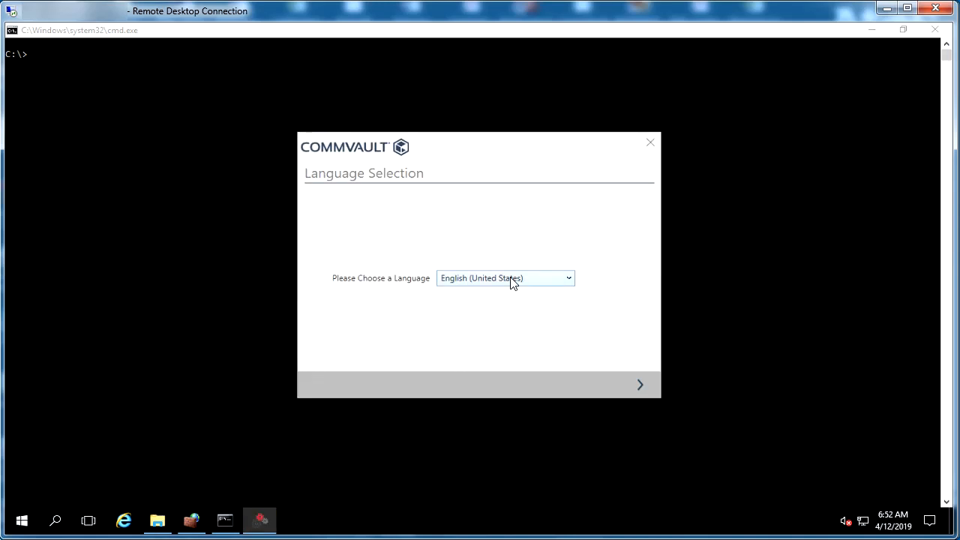
pyautogui.click(642, 387)
pyautogui.click(461, 298)
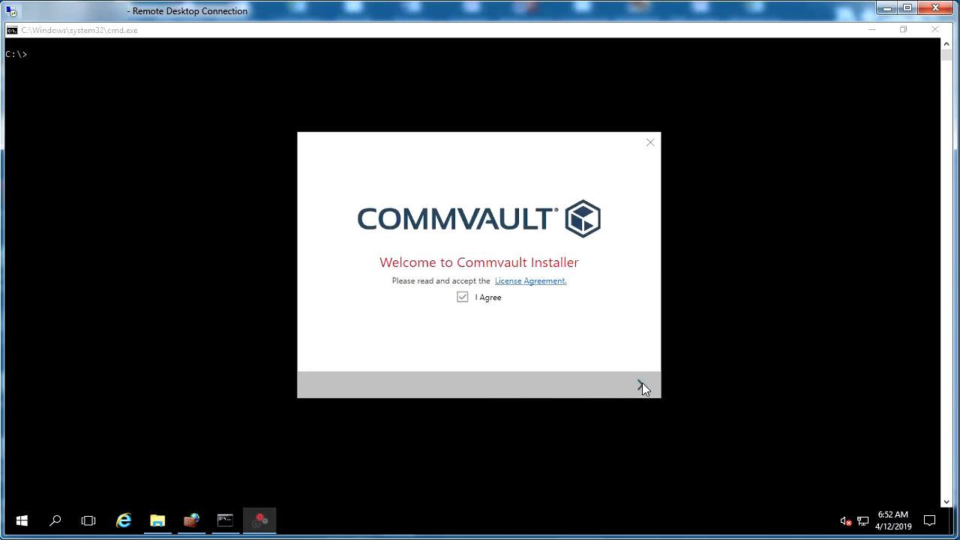
pyautogui.click(642, 384)
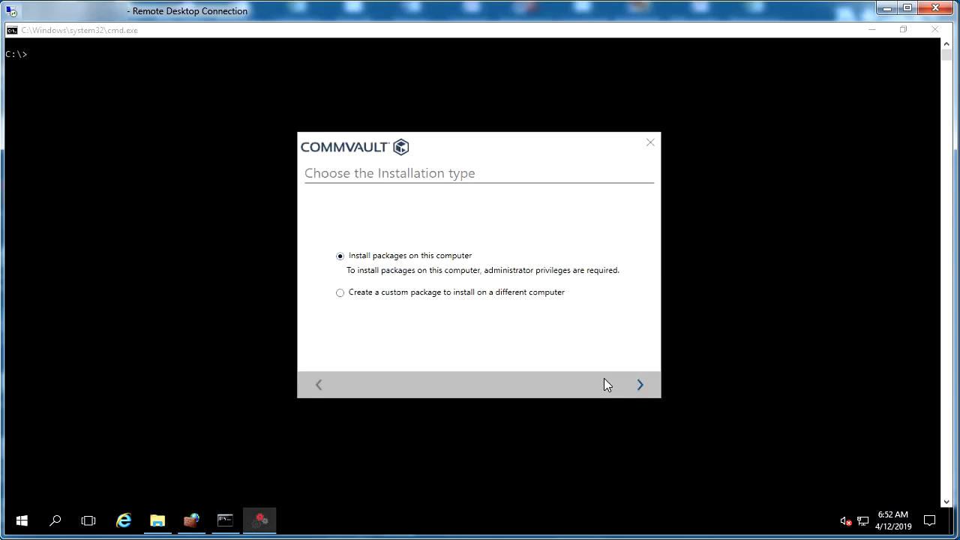
pyautogui.click(640, 385)
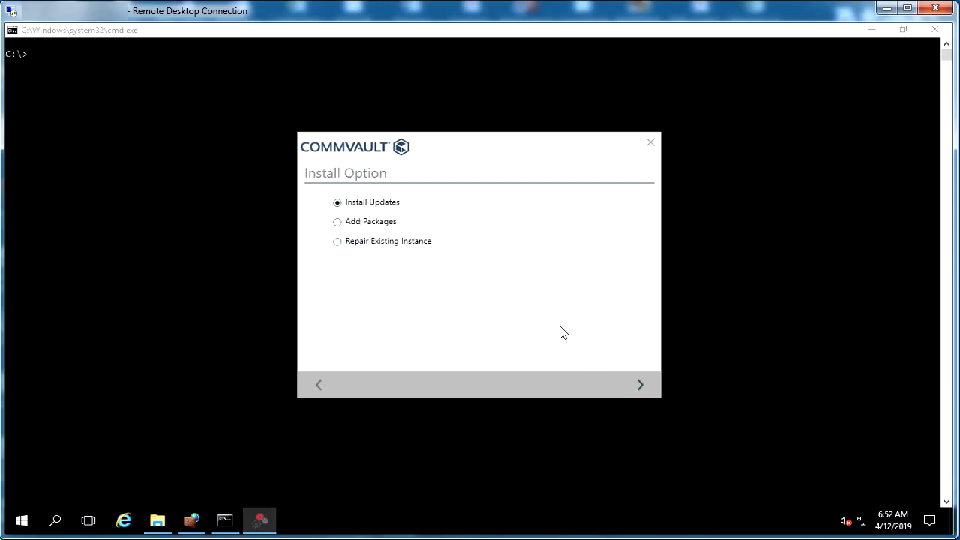
# - Choose Add Packages as the install option and look through the server package list
pyautogui.click(352, 223)
pyautogui.click(640, 386)
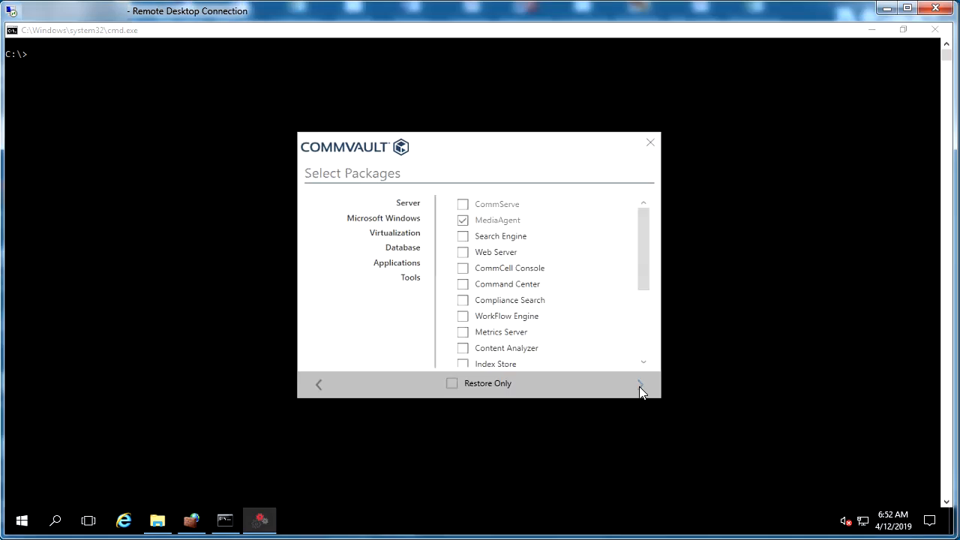
pyautogui.click(643, 249)
pyautogui.moveTo(643, 251); pyautogui.dragTo(651, 199)
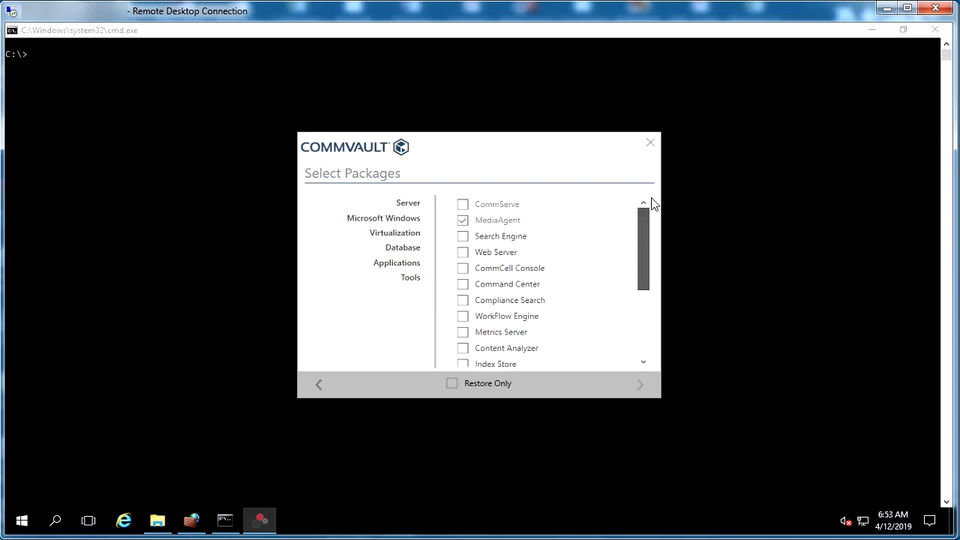
# - Select the MediaAgent server package and the Virtual Server virtualization package for installation
pyautogui.click(463, 221)
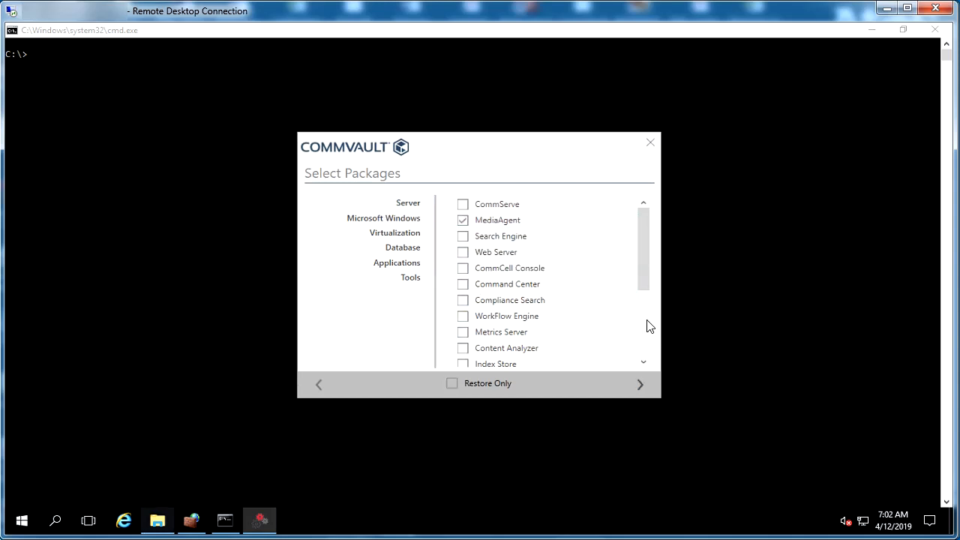
pyautogui.scroll(-3, 643, 322)
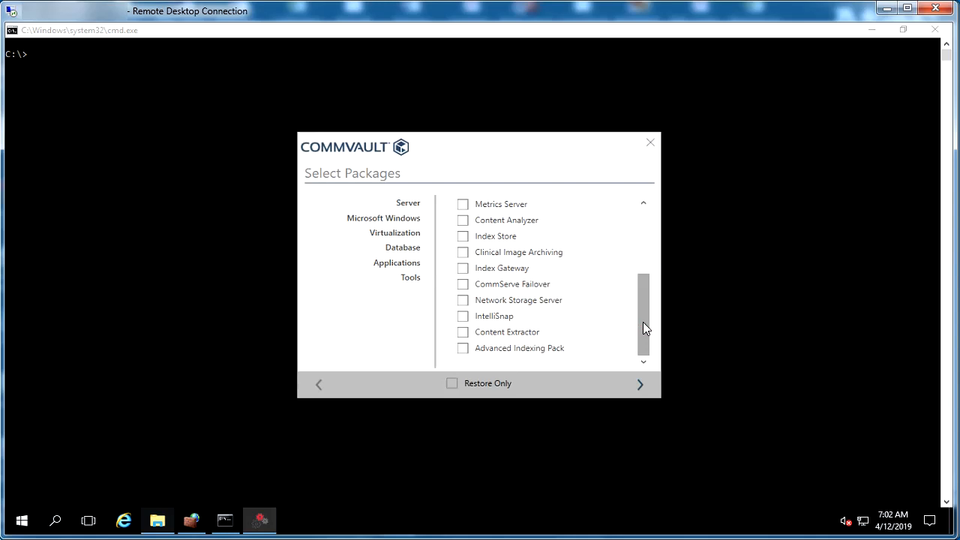
pyautogui.click(400, 220)
pyautogui.click(412, 232)
pyautogui.click(462, 206)
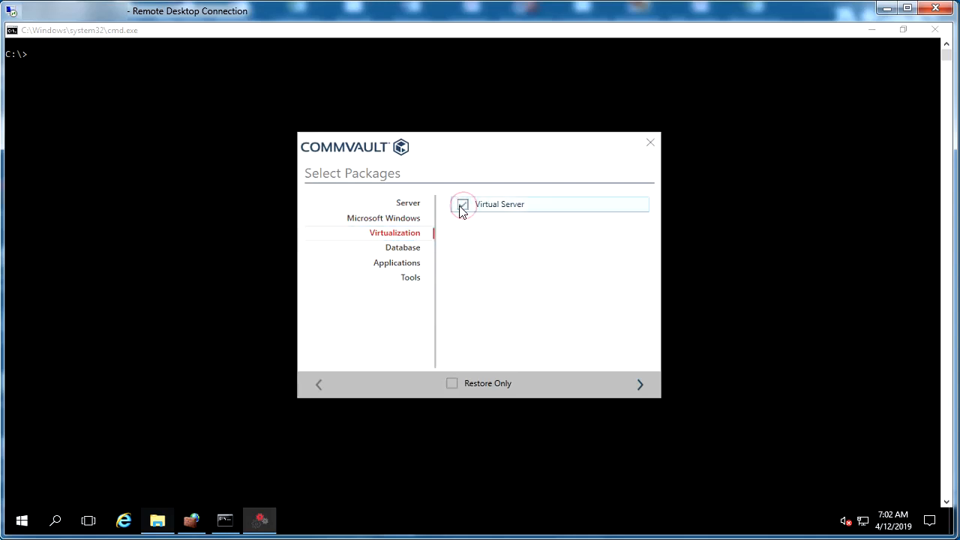
# - Add the File System and File System Core packages for Microsoft Windows and confirm the package selection
pyautogui.click(401, 219)
pyautogui.click(463, 219)
pyautogui.click(463, 204)
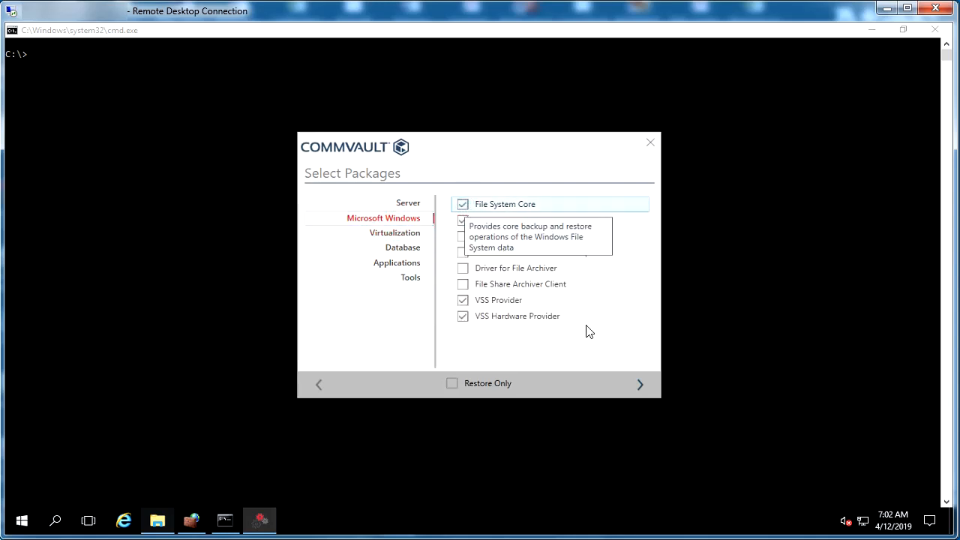
pyautogui.click(639, 384)
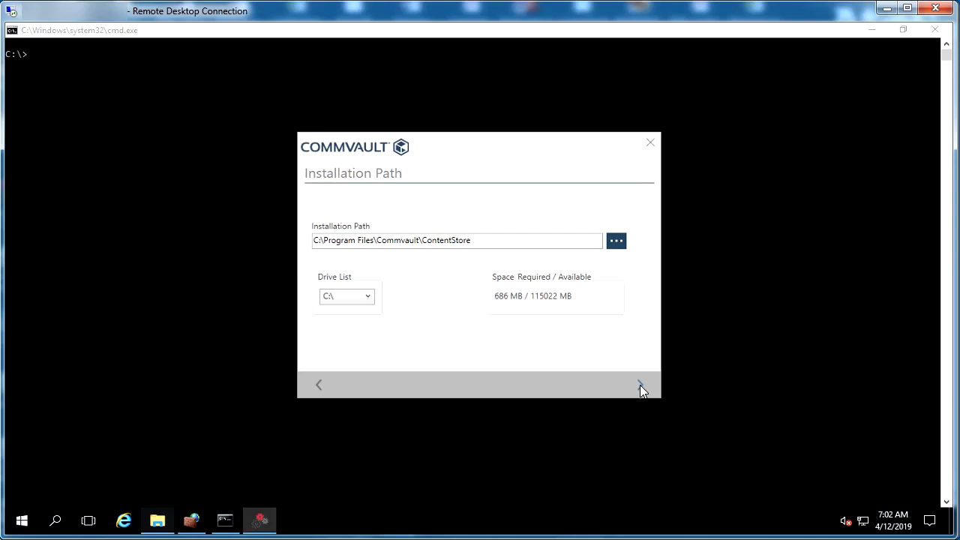
# - Accept the default installation and index cache paths on C:\ and proceed despite the 200 GB free space recommendation
pyautogui.click(640, 385)
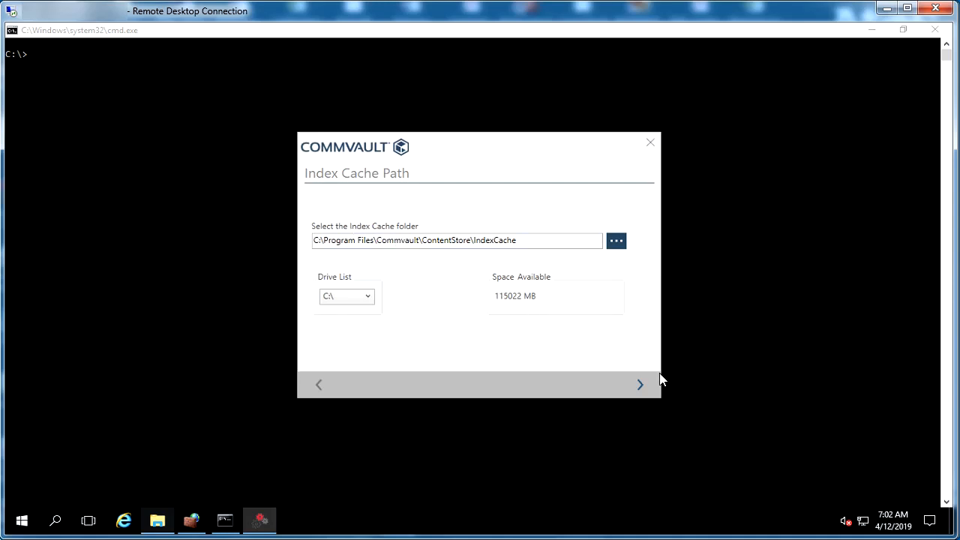
pyautogui.click(639, 386)
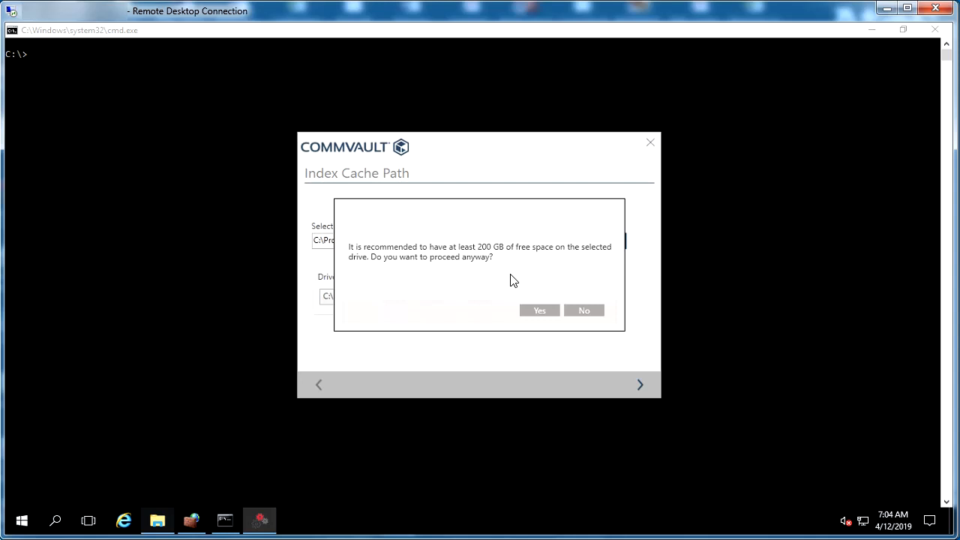
pyautogui.click(547, 314)
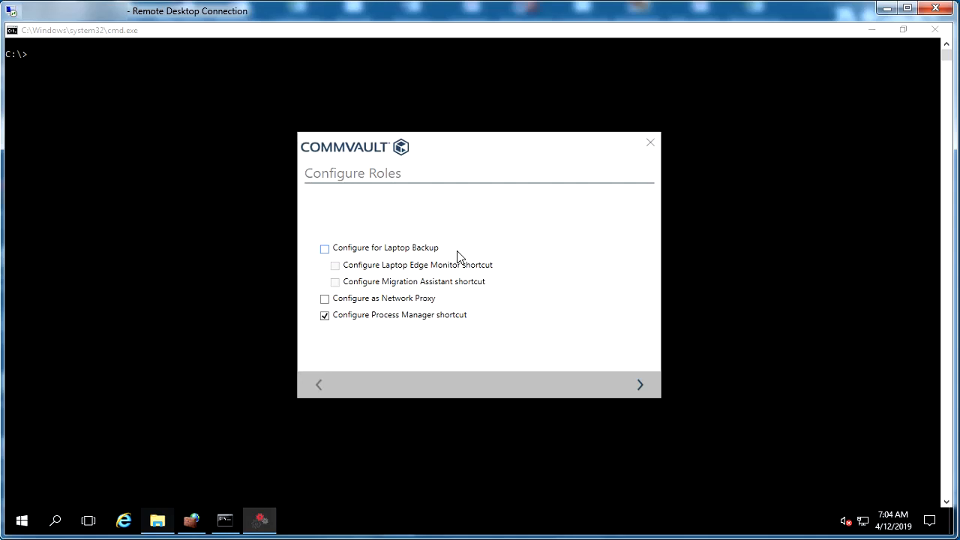
# - Keep only the Process Manager shortcut role, expand the additional details in the installation summary and start installing the packages
pyautogui.click(641, 386)
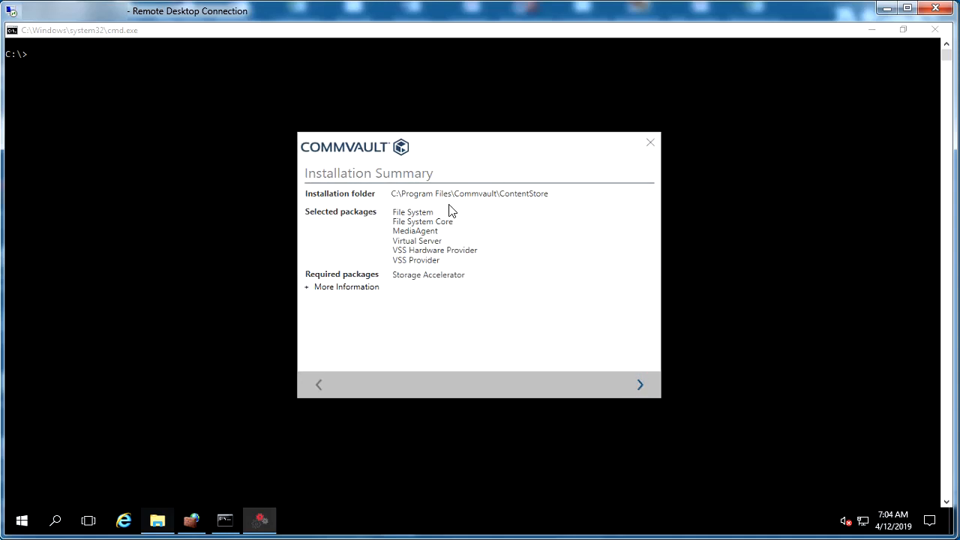
pyautogui.click(307, 289)
pyautogui.click(641, 385)
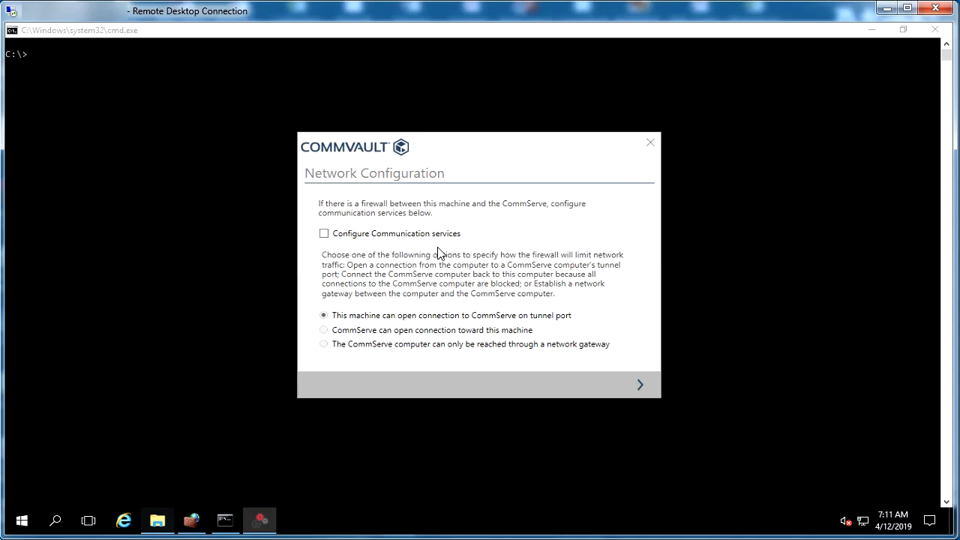
# - Leave communication services unconfigured, keep the proposed client computer information and enter the CommServe host name
pyautogui.click(642, 386)
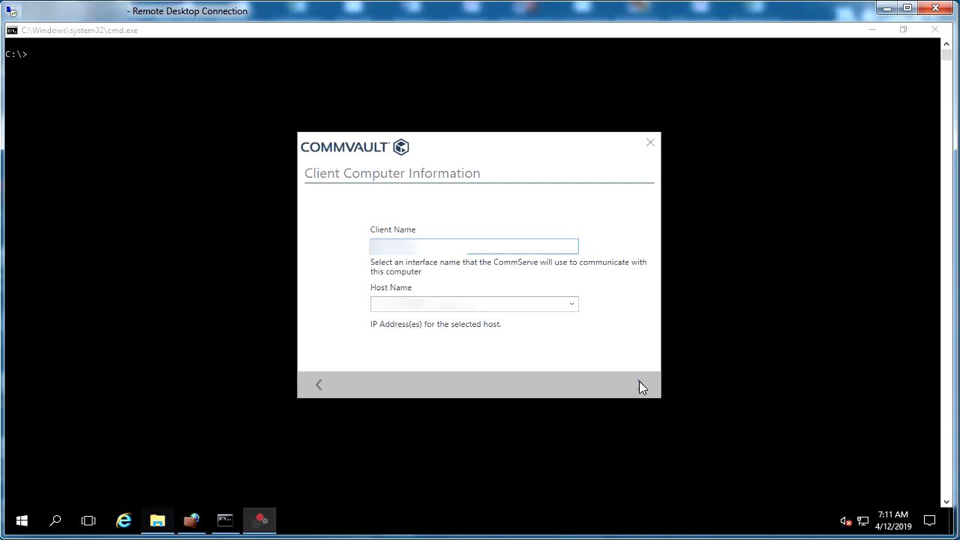
pyautogui.click(639, 383)
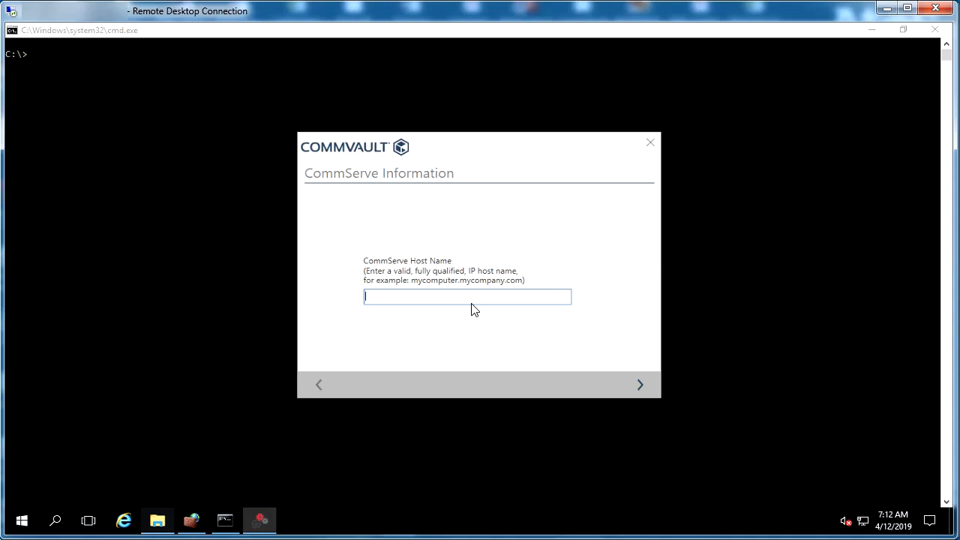
pyautogui.write('cmserver.com')
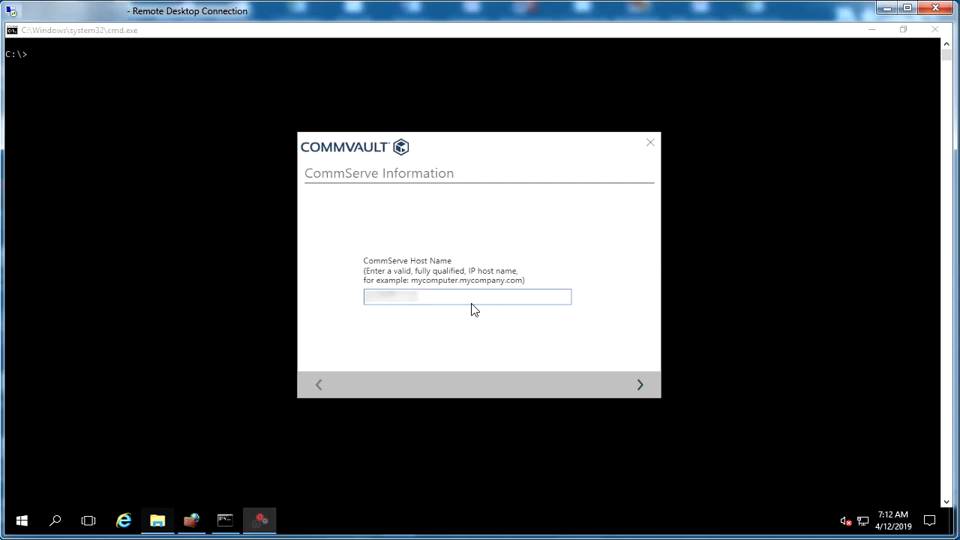
pyautogui.write('01com')
pyautogui.click(639, 385)
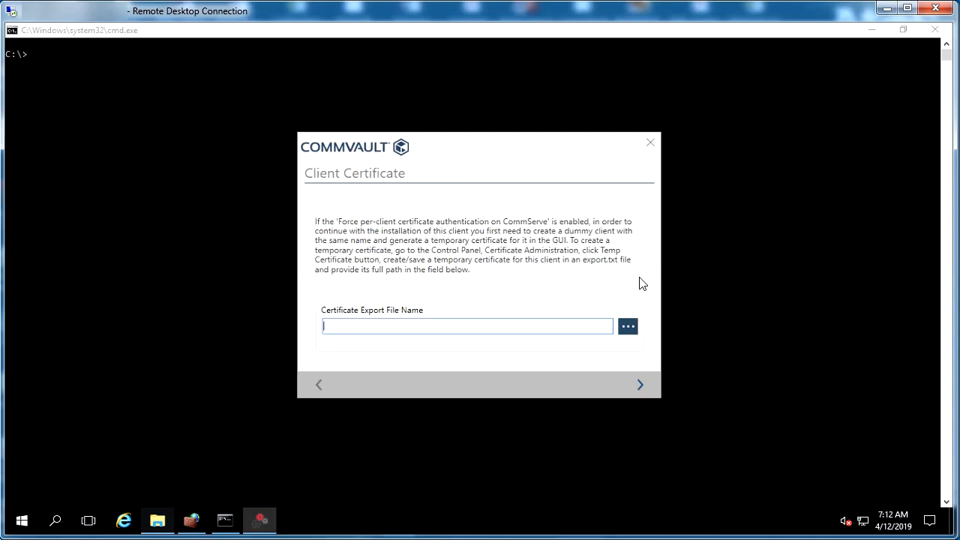
# - Continue without a certificate export file and authenticate to the CommServe with the account's user name and password
pyautogui.click(638, 387)
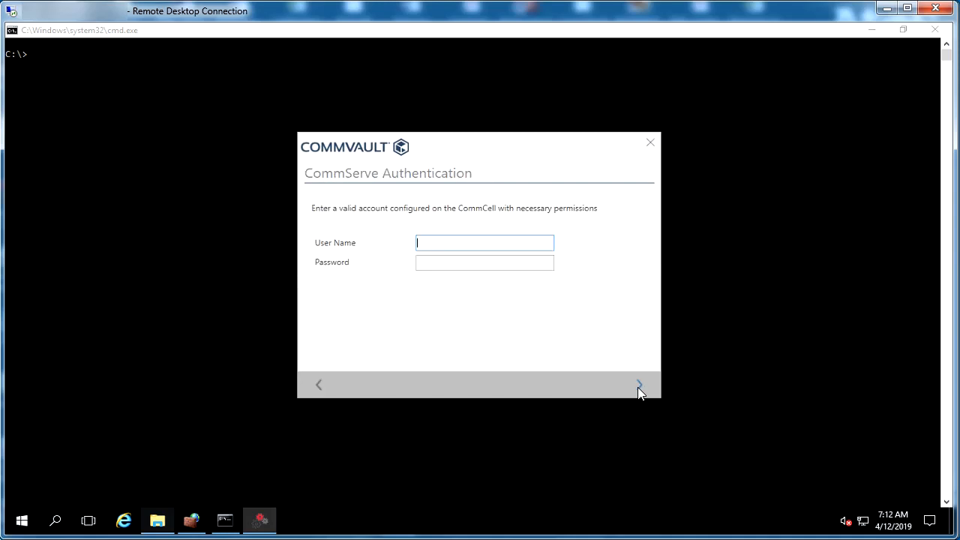
pyautogui.click(441, 262)
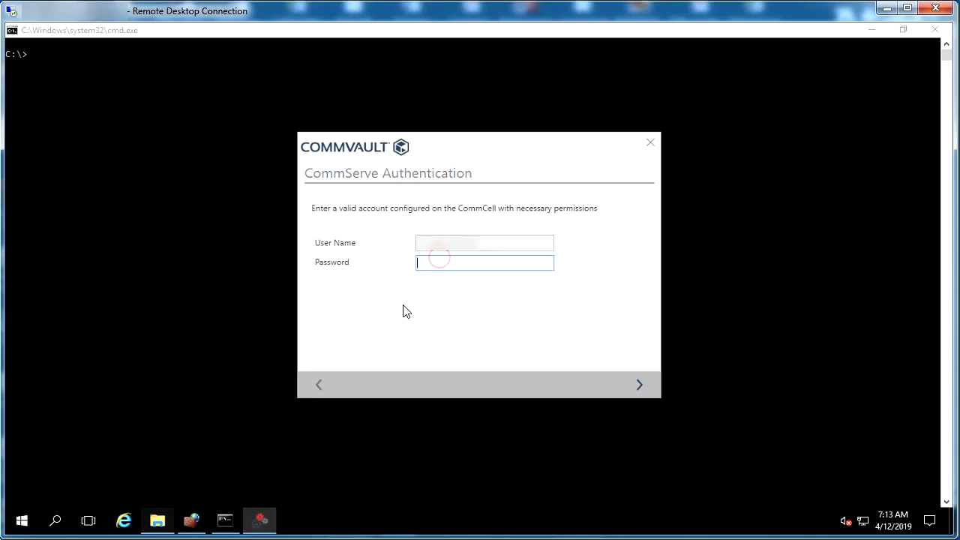
pyautogui.write('*******')
pyautogui.click(640, 385)
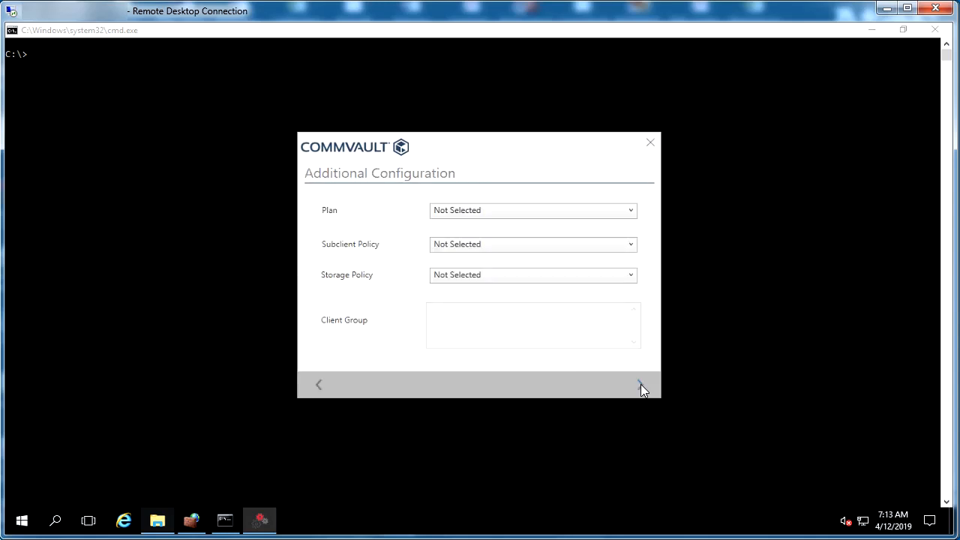
# - Check the available plans, leave the plan, subclient policy and storage policy as Not Selected, and finish the installation
pyautogui.click(632, 210)
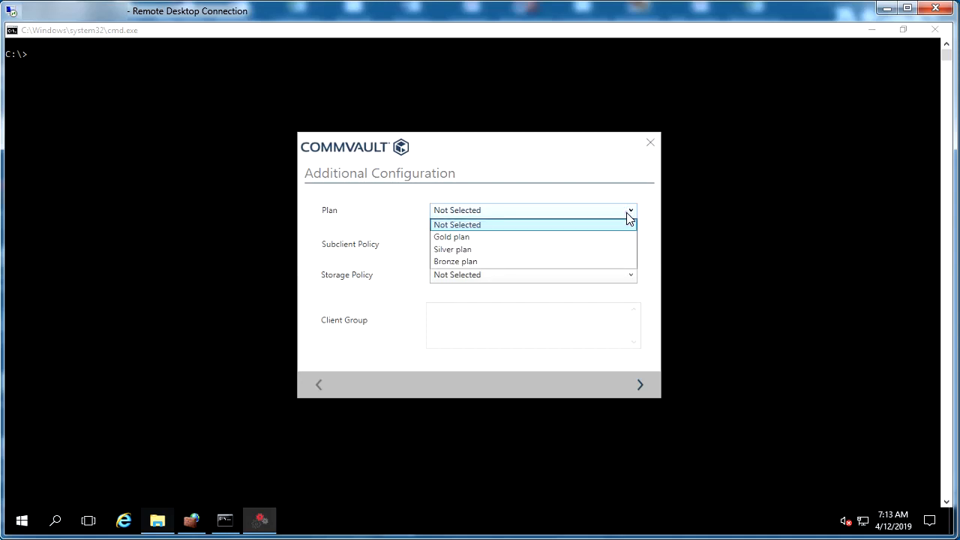
pyautogui.click(629, 215)
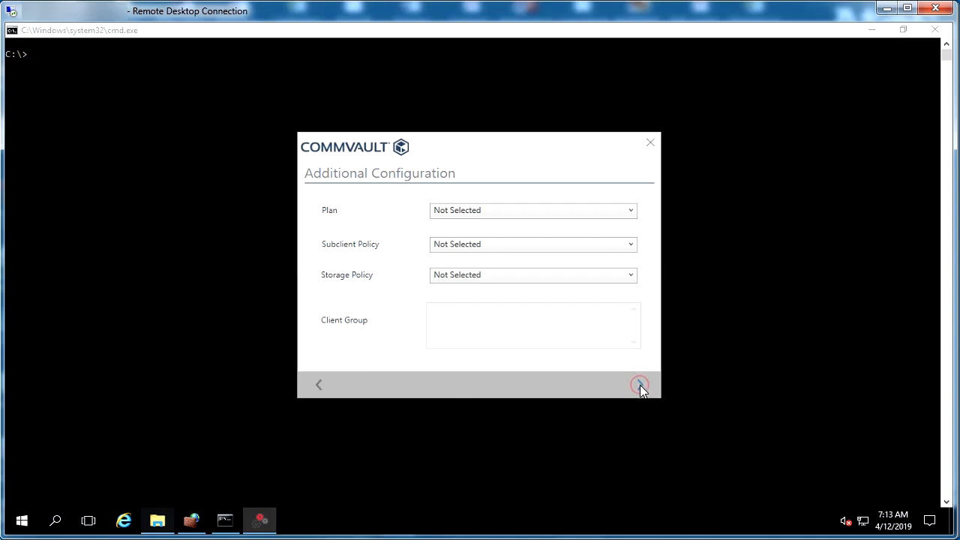
pyautogui.click(640, 385)
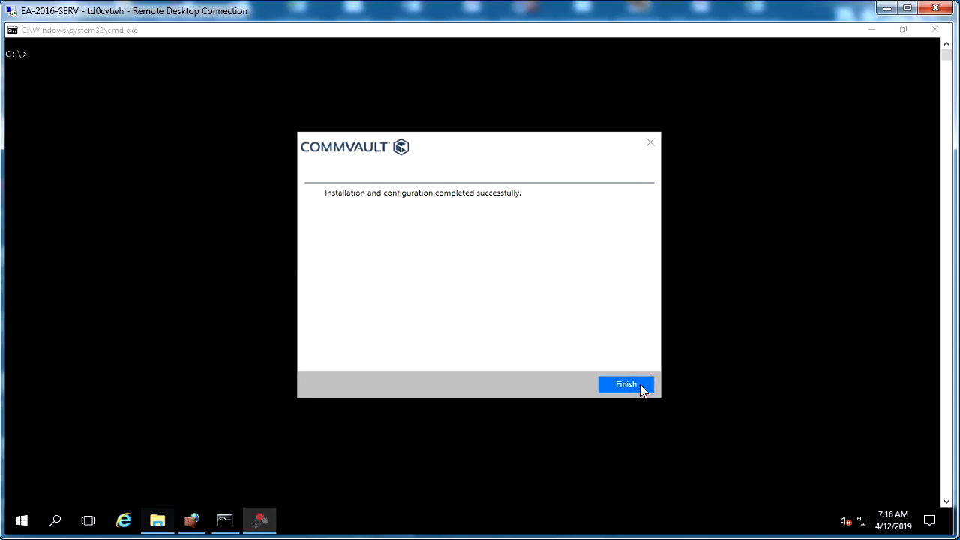
pyautogui.click(641, 387)
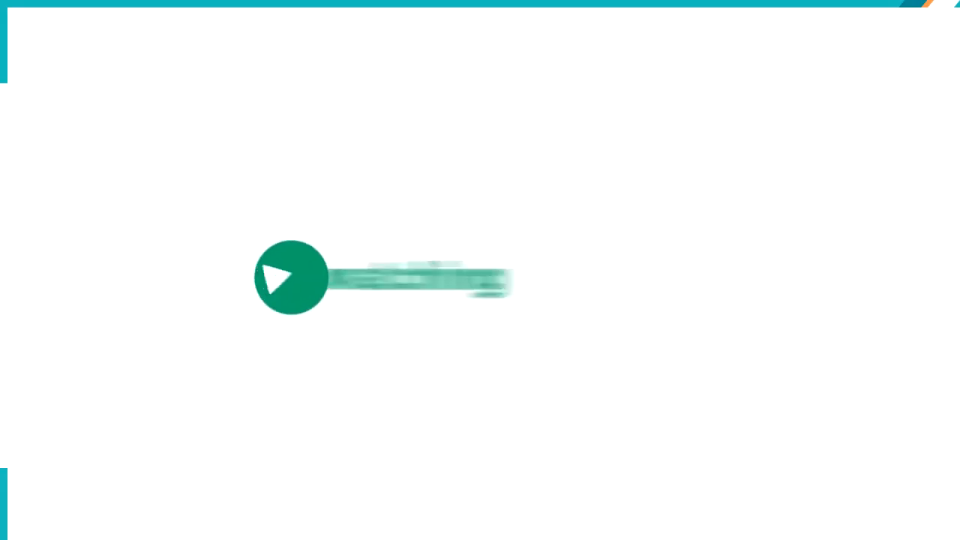